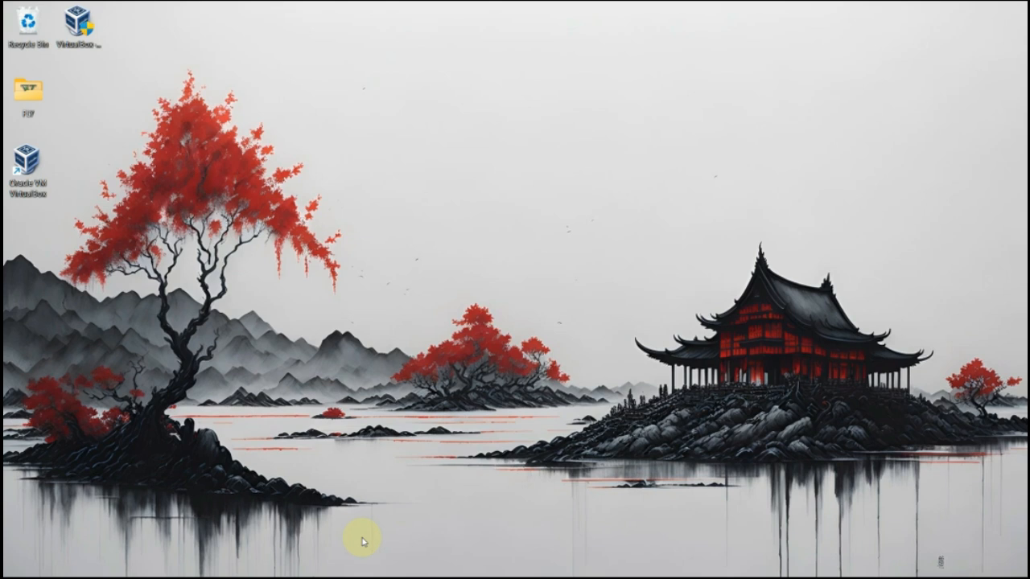
- Open the Opera GX browser, search the web for VirtualBox and open the VirtualBox download page
mouse_move(362, 575)
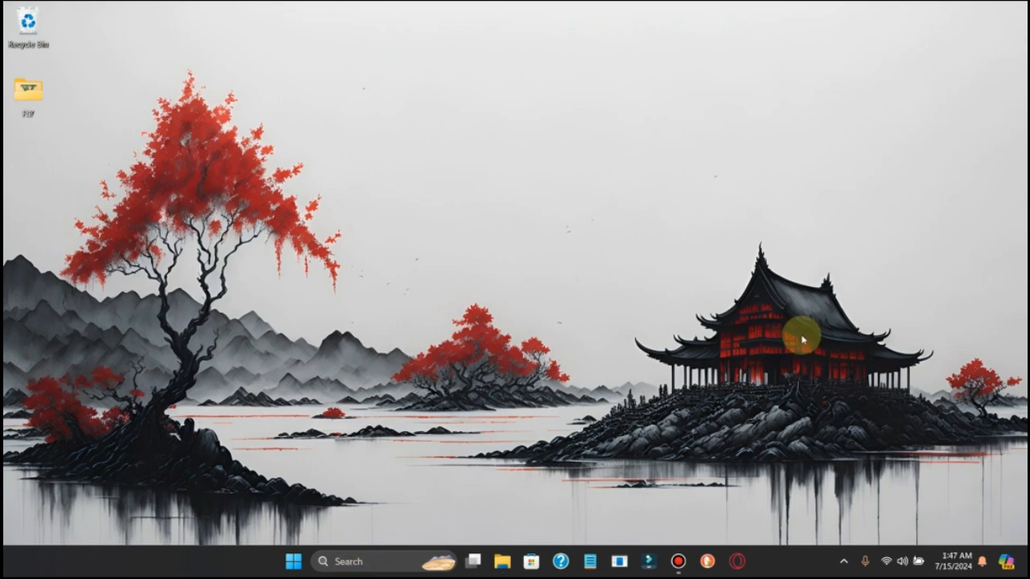
left_click(735, 562)
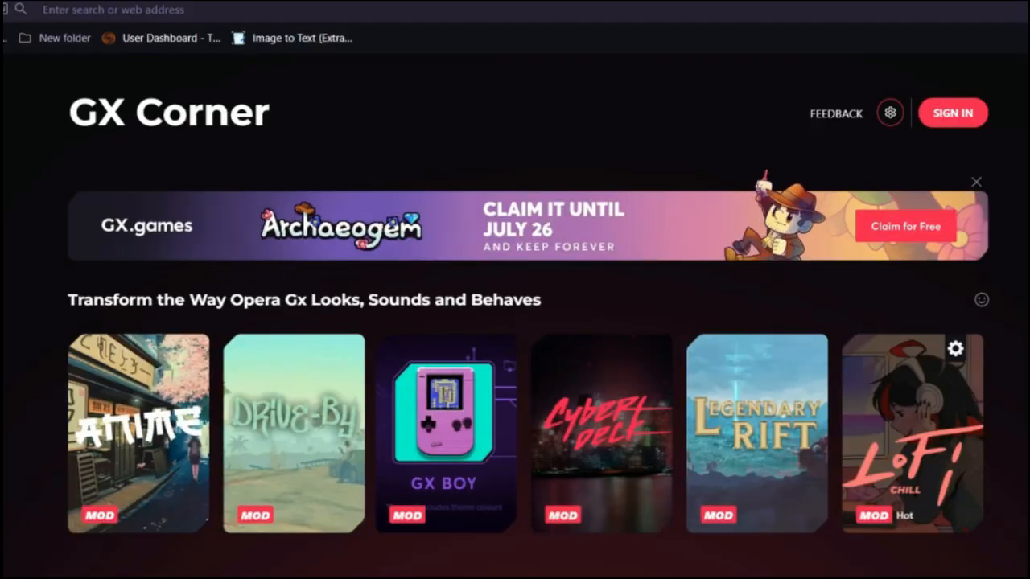
left_click(71, 11)
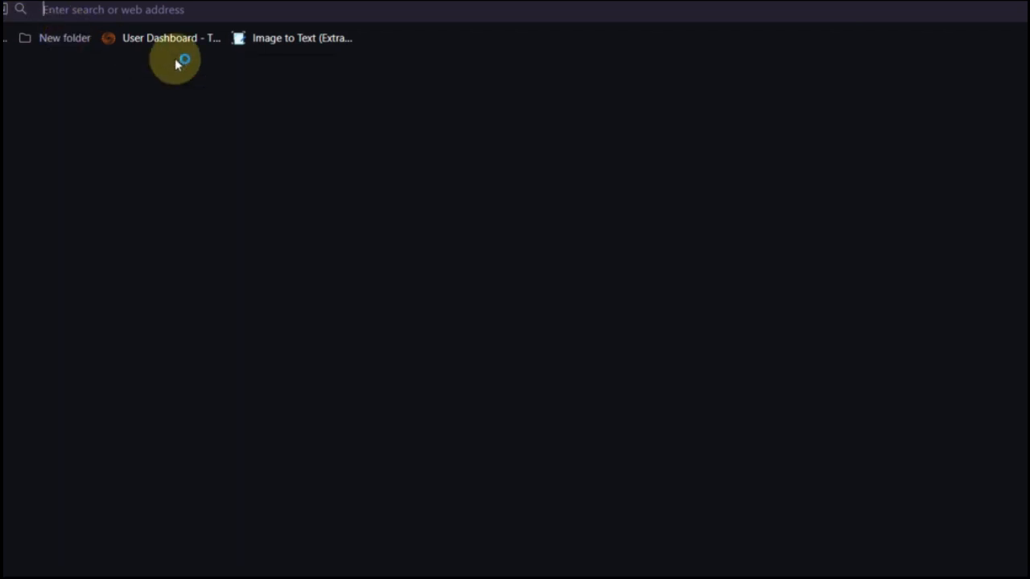
left_click(565, 127)
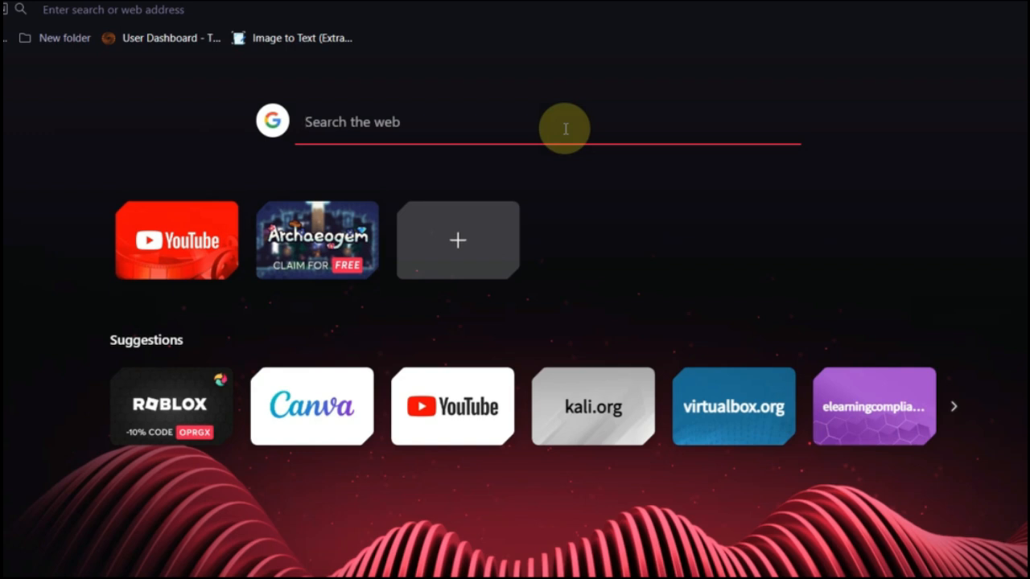
type("virt")
left_click(367, 153)
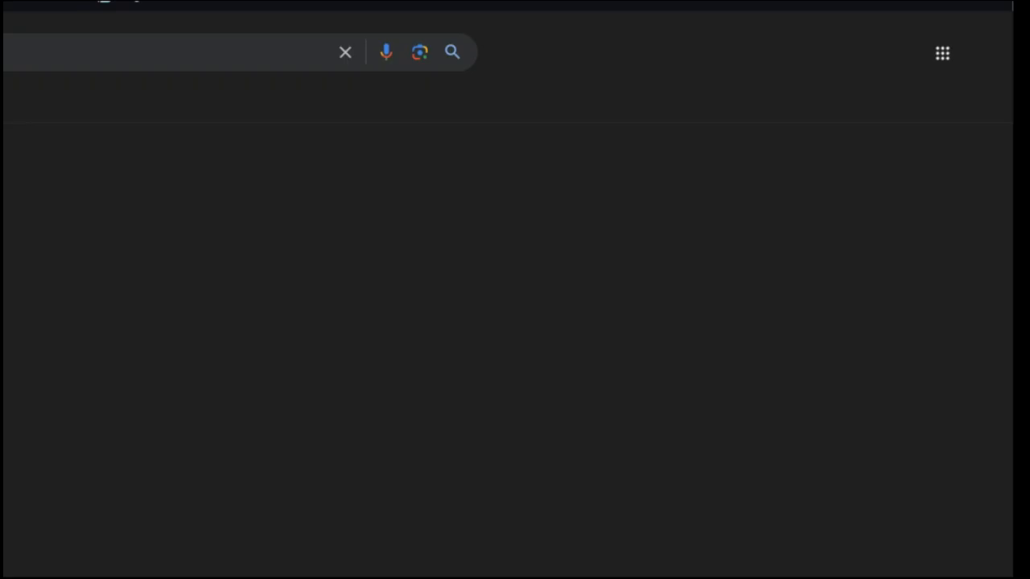
left_click(138, 209)
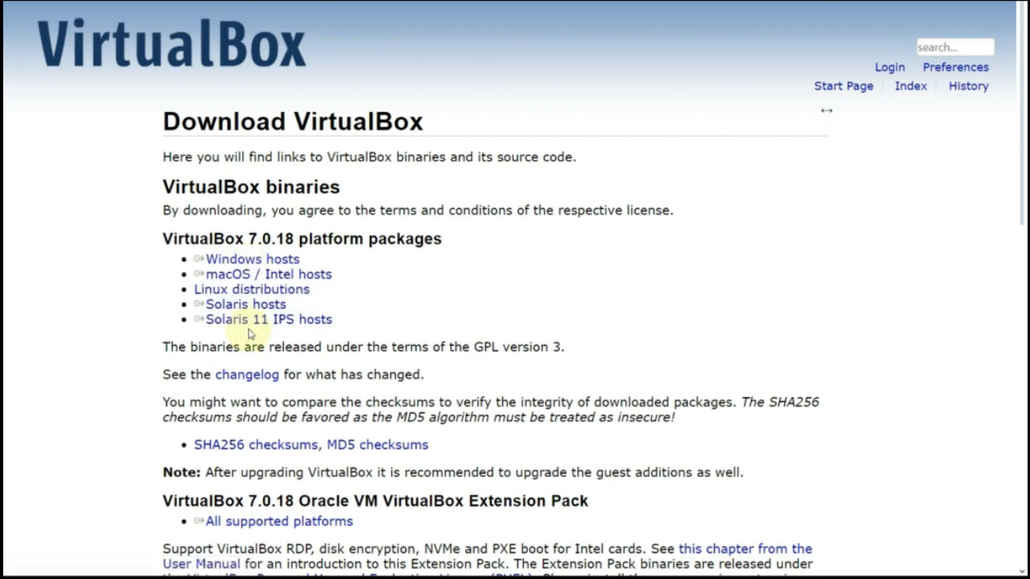
- Start saving the VirtualBox 7.0.18 installer for Windows hosts to Downloads and cancel the duplicate download
left_click(258, 263)
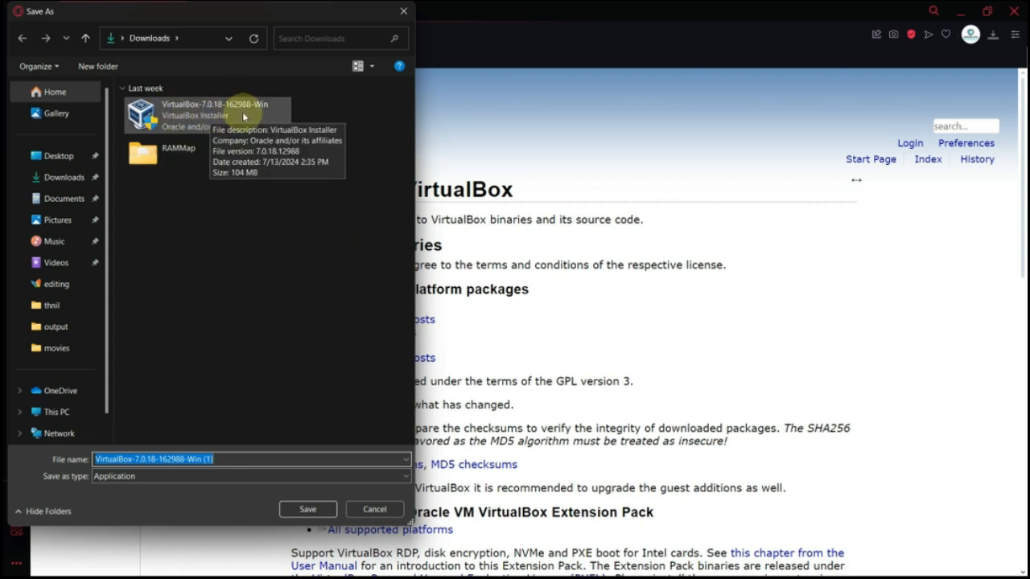
left_click(305, 509)
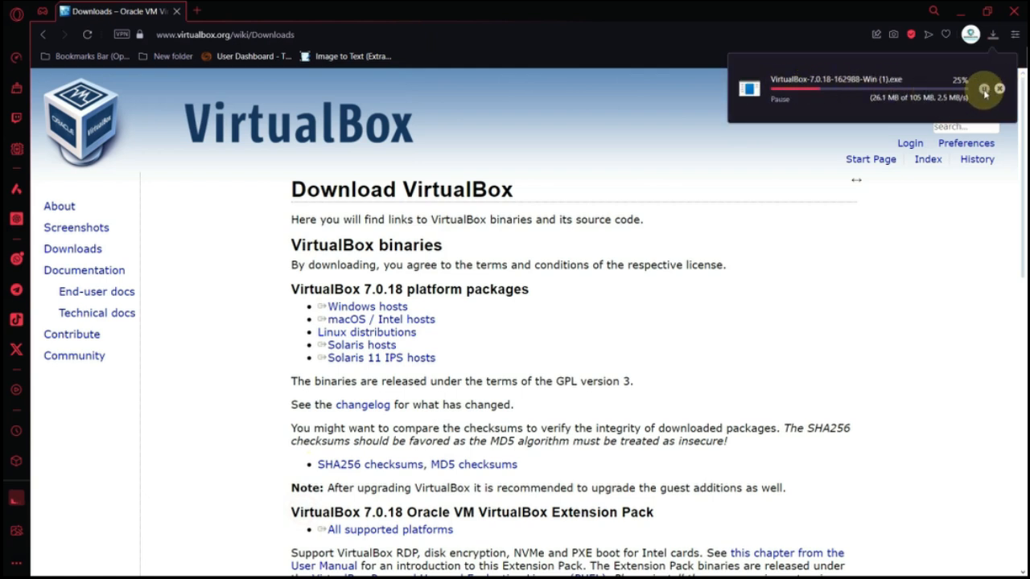
left_click(999, 89)
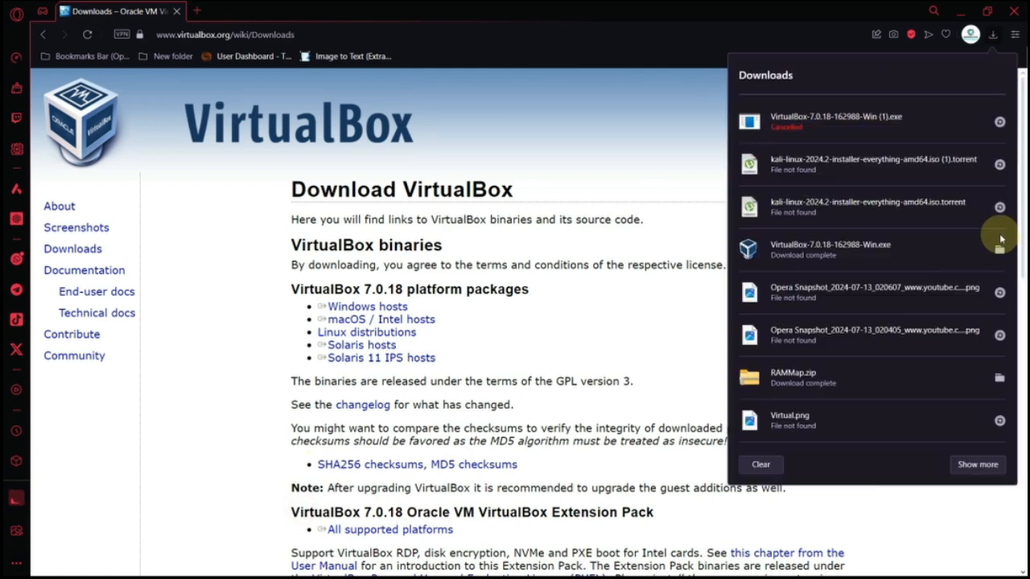
left_click(1001, 249)
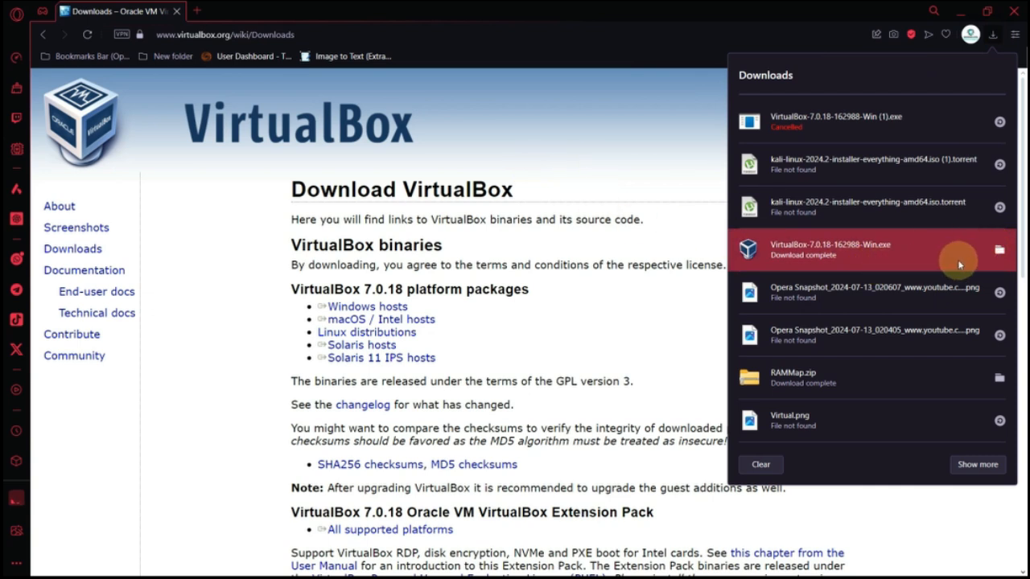
left_click(700, 103)
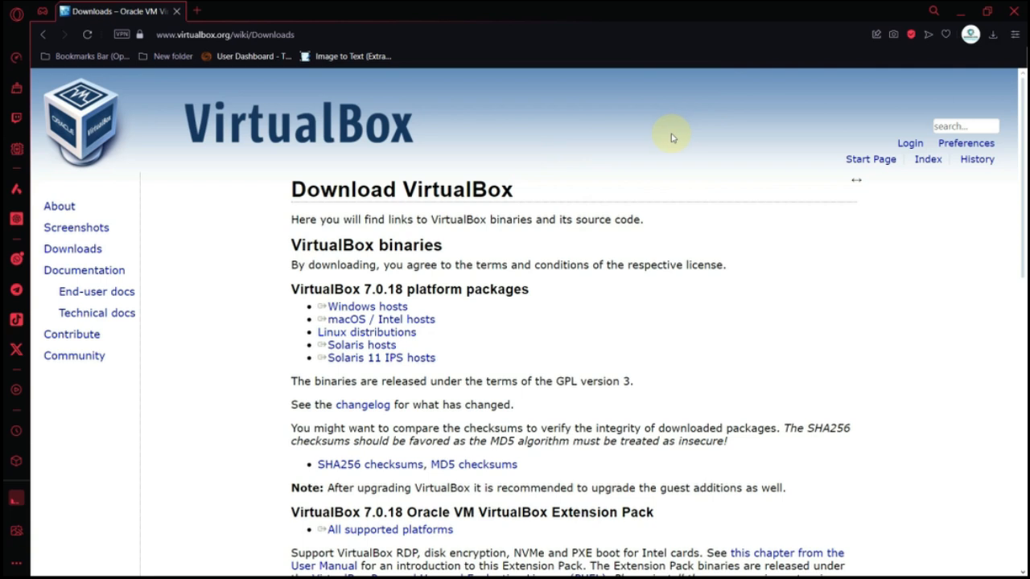
- Open the kali.org installer images page in a new browser tab
left_click(196, 10)
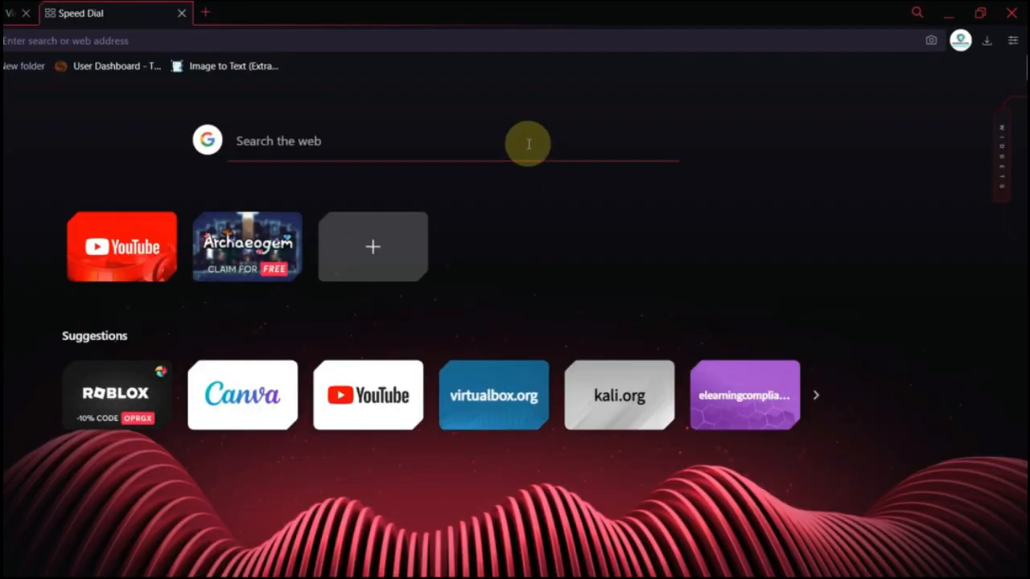
left_click(528, 144)
type("kali")
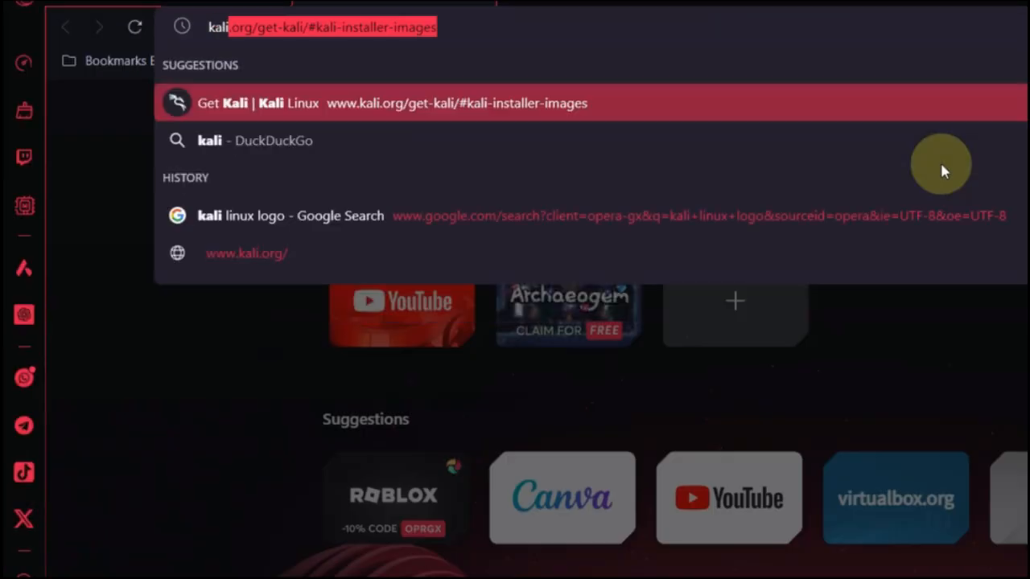
type(".org")
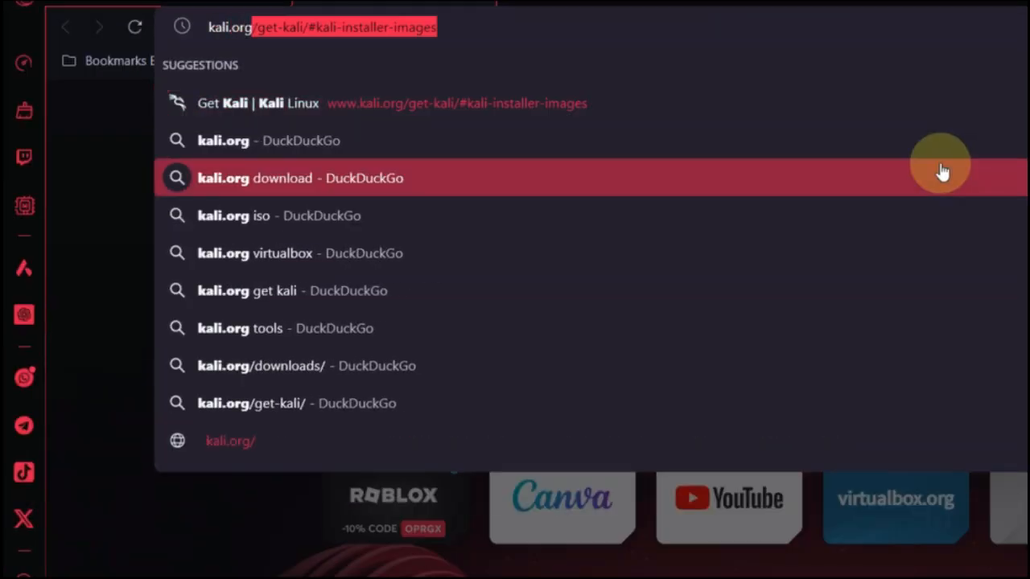
key("Return")
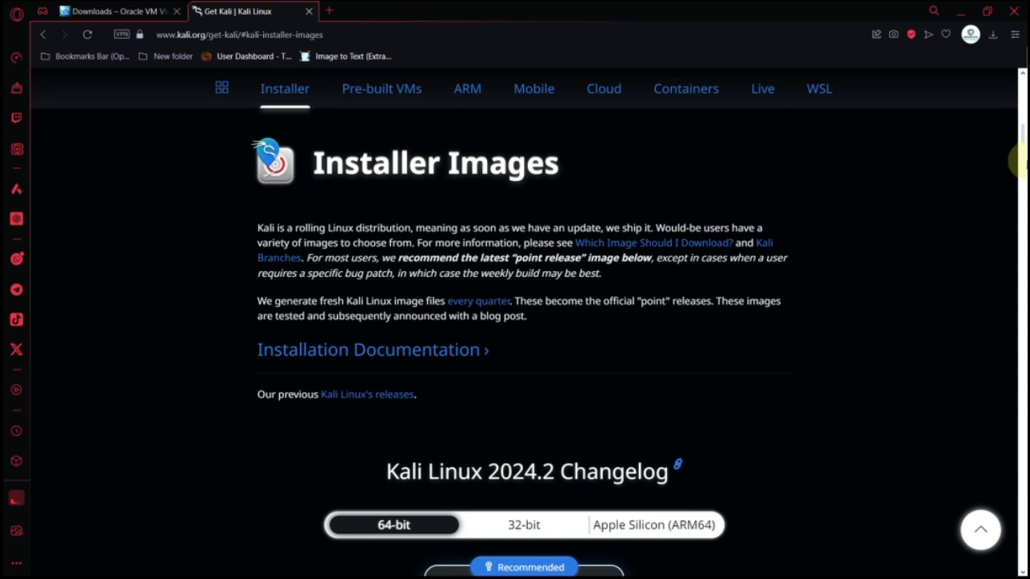
- Download the torrent of the 64-bit Everything installer image, accepting the notice about the large image
scroll(1019, 152, "down", 5)
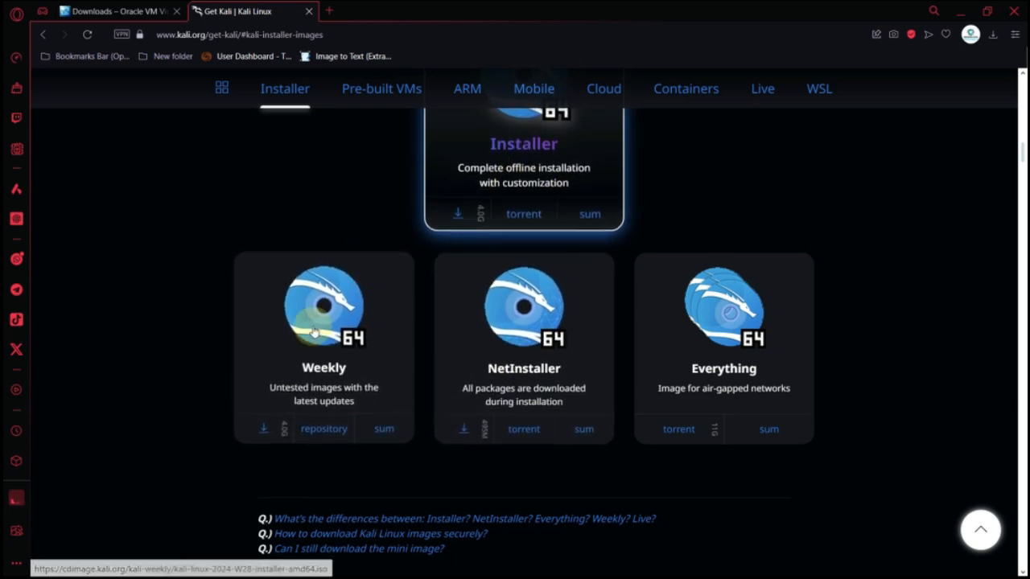
left_click(722, 377)
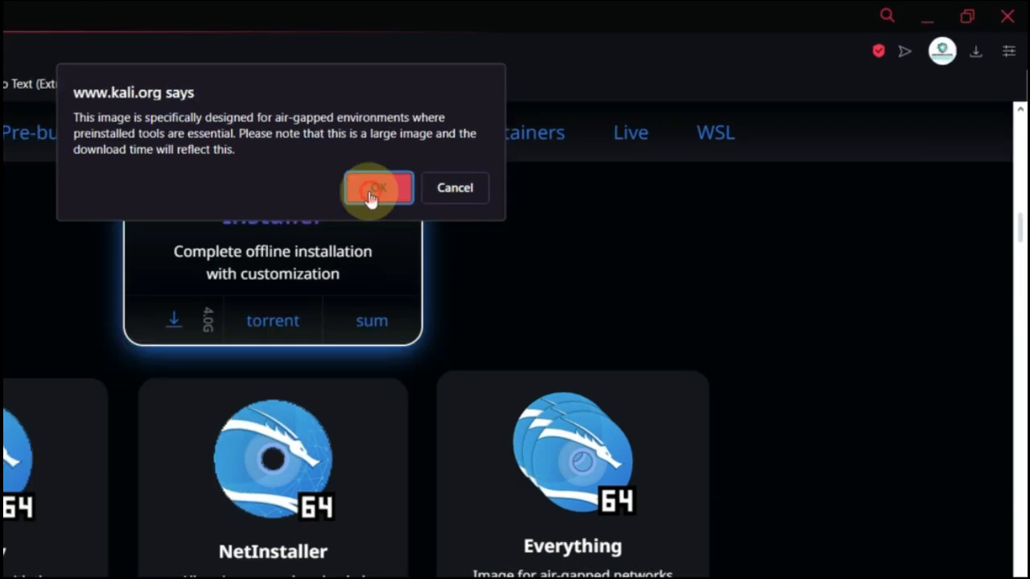
left_click(479, 182)
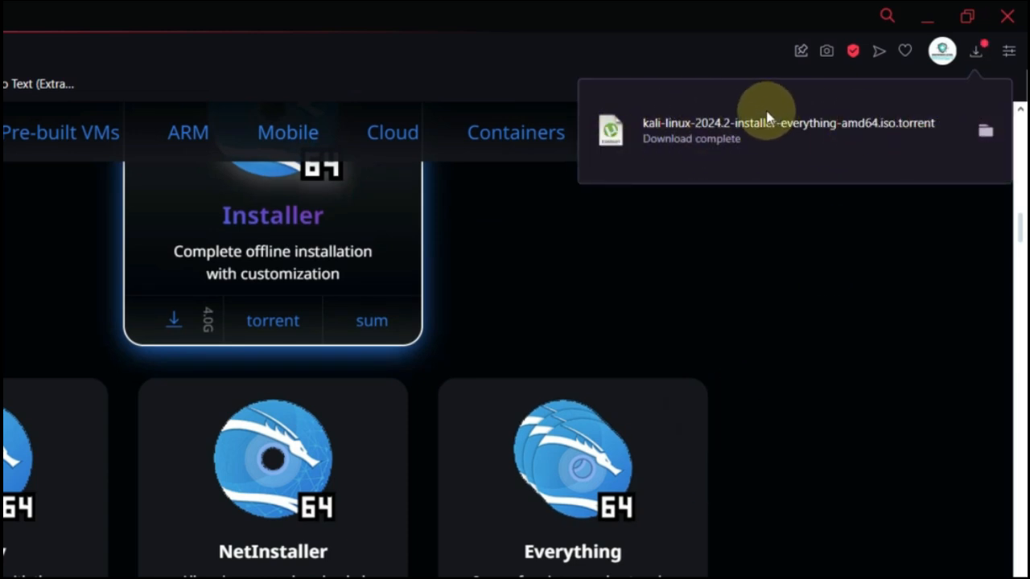
- Open the downloaded Kali torrent in µTorrent and start downloading the ISO to E:\
left_click(686, 138)
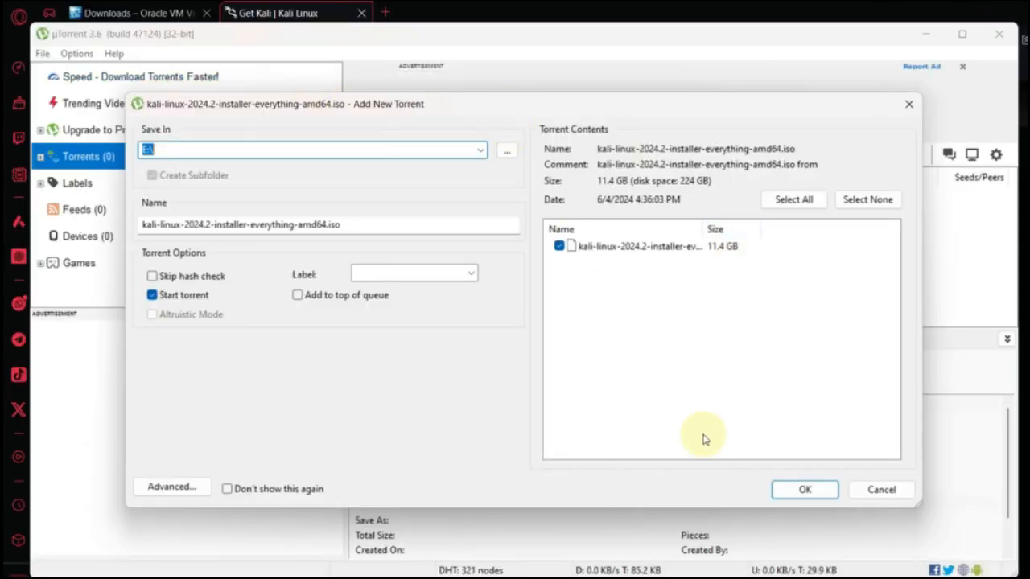
left_click(803, 490)
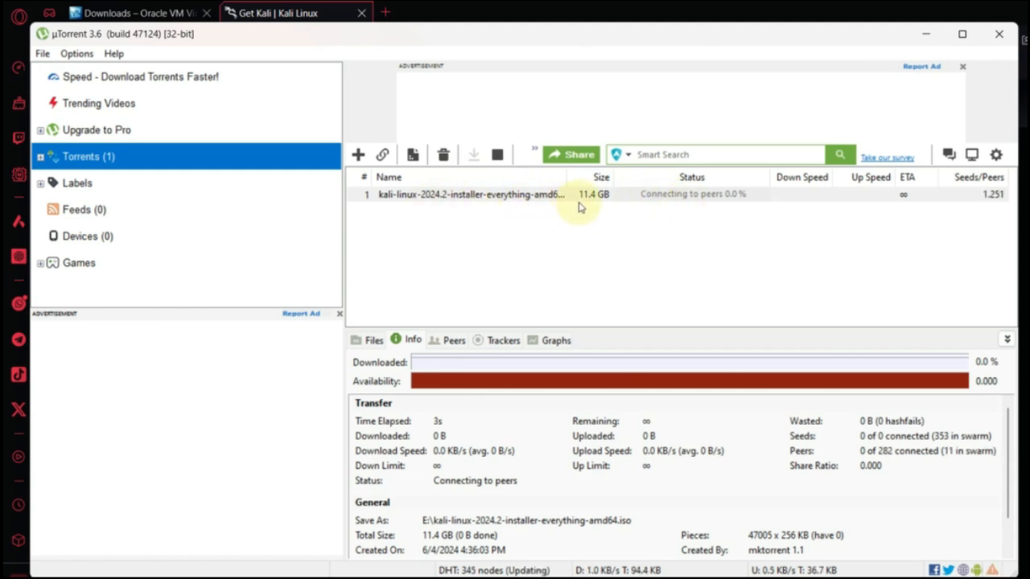
right_click(626, 197)
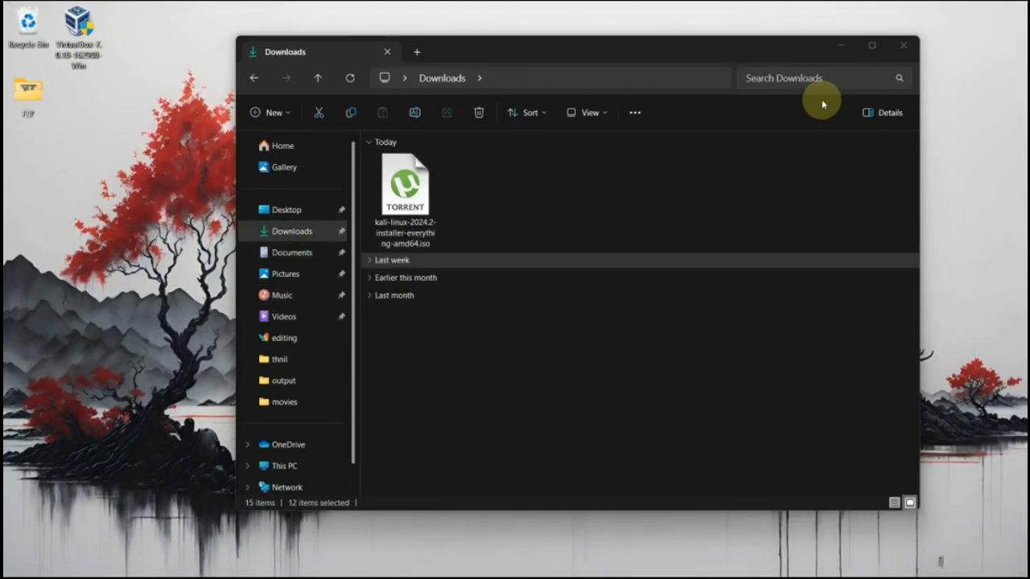
- Close the Downloads folder and install Oracle VM VirtualBox 7.0.18 from the desktop installer with the default settings, accepting the network interfaces warning
left_click(898, 47)
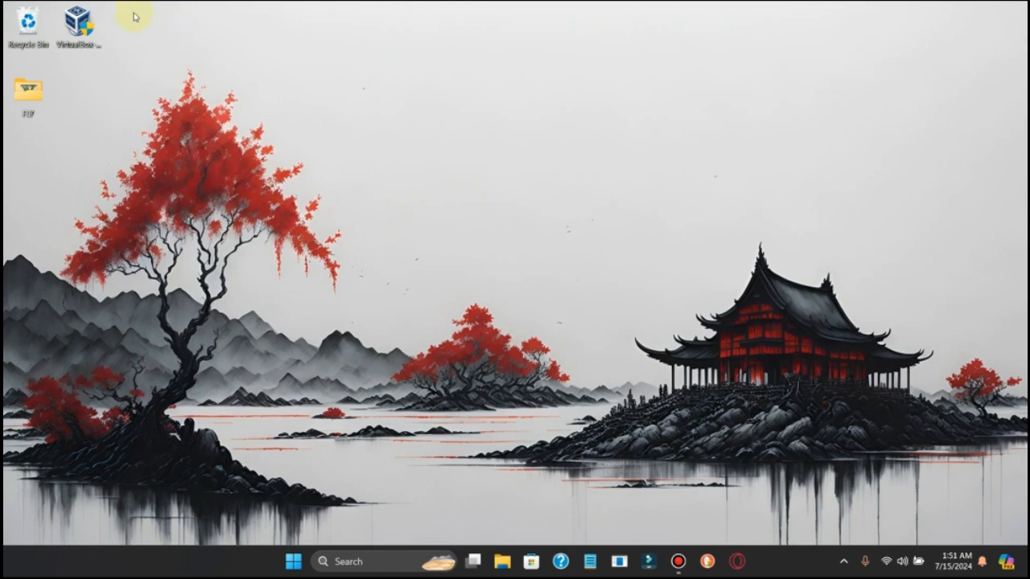
double_click(73, 21)
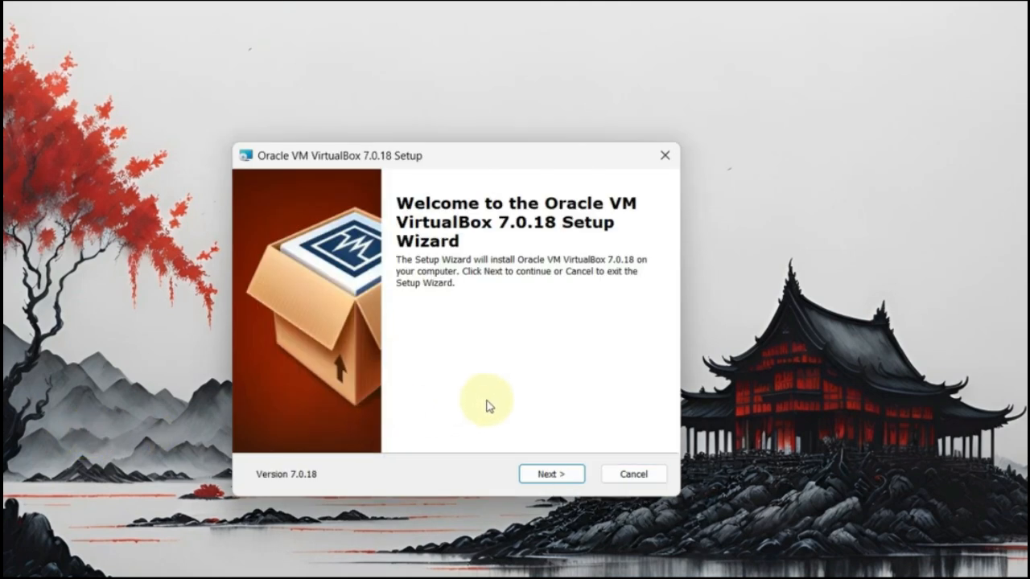
left_click(564, 476)
left_click(564, 475)
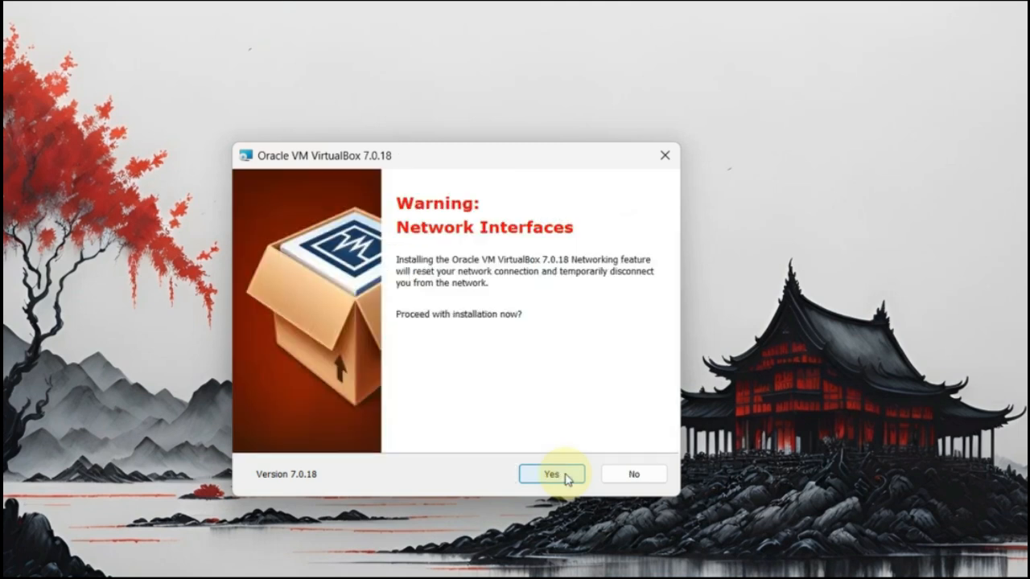
left_click(562, 477)
left_click(563, 474)
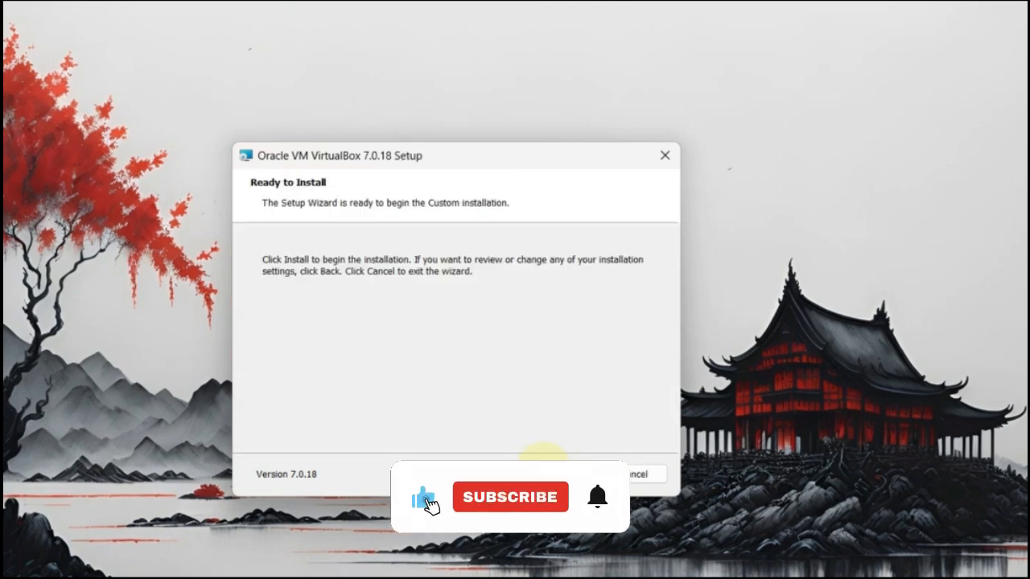
left_click(555, 475)
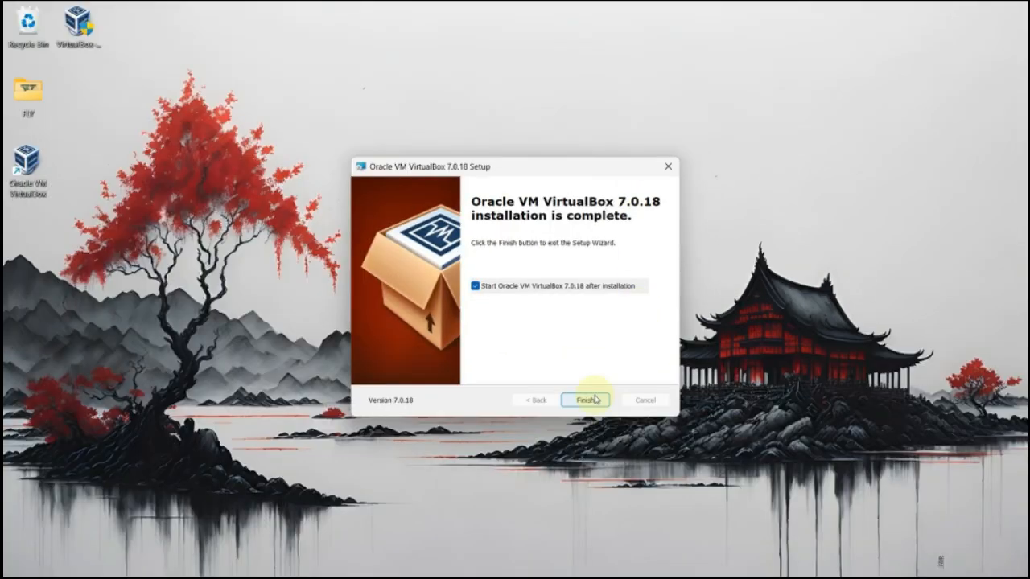
left_click(588, 399)
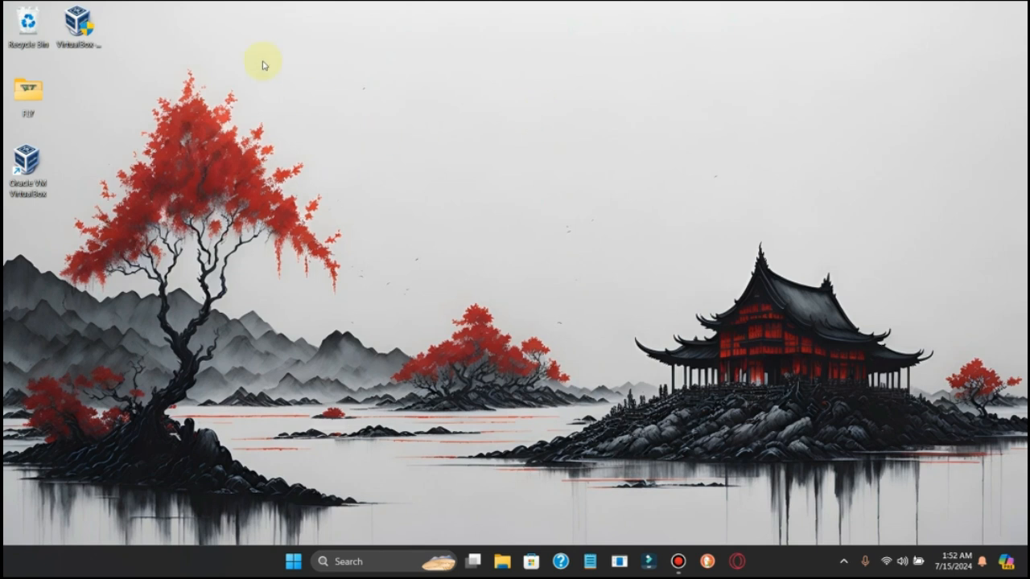
- Switch to File Explorer and examine the Kali Linux ISO in the kali folder on Local Disk (E:)
left_click(502, 561)
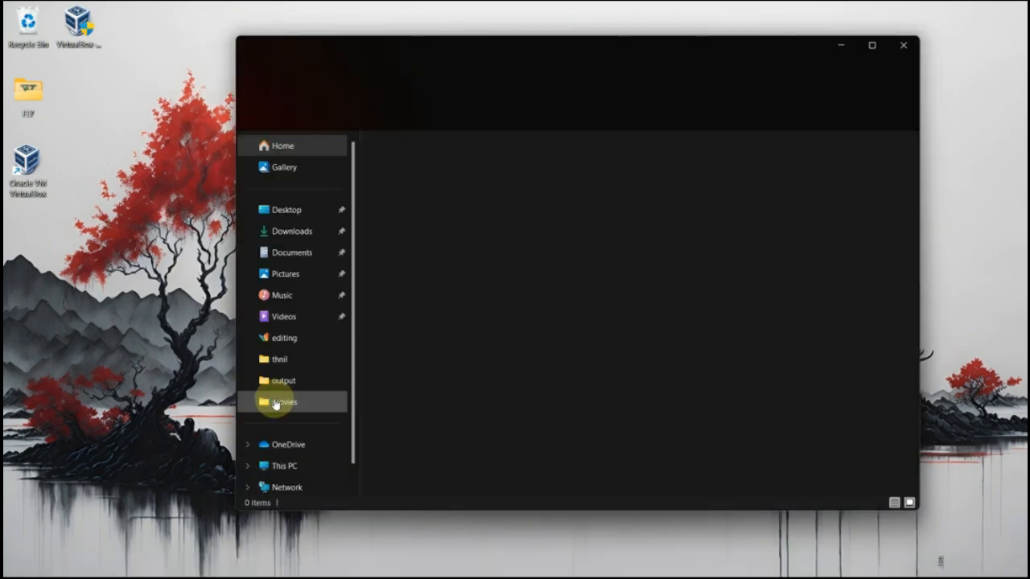
left_click(289, 477)
double_click(772, 161)
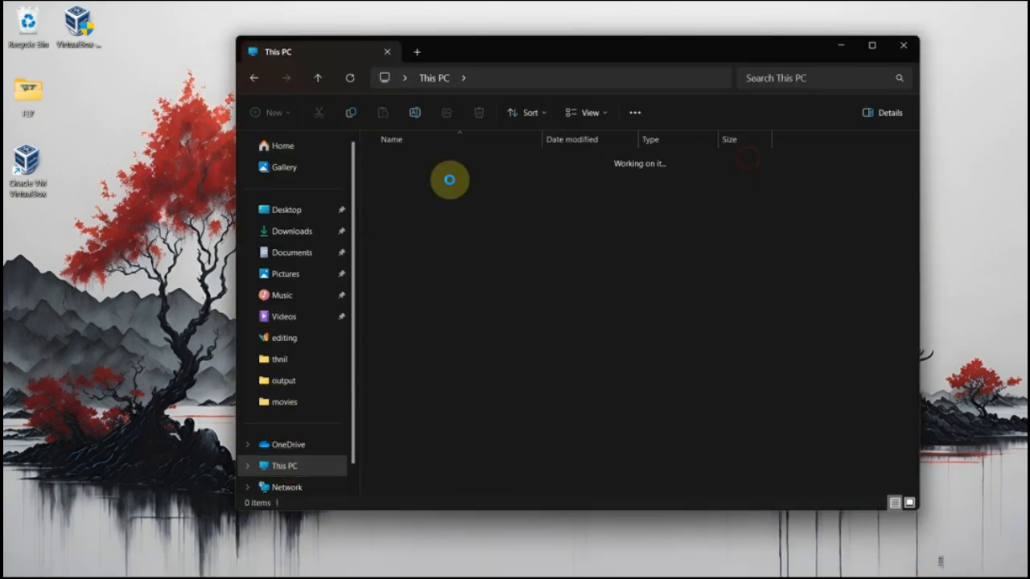
left_click(410, 268)
double_click(410, 268)
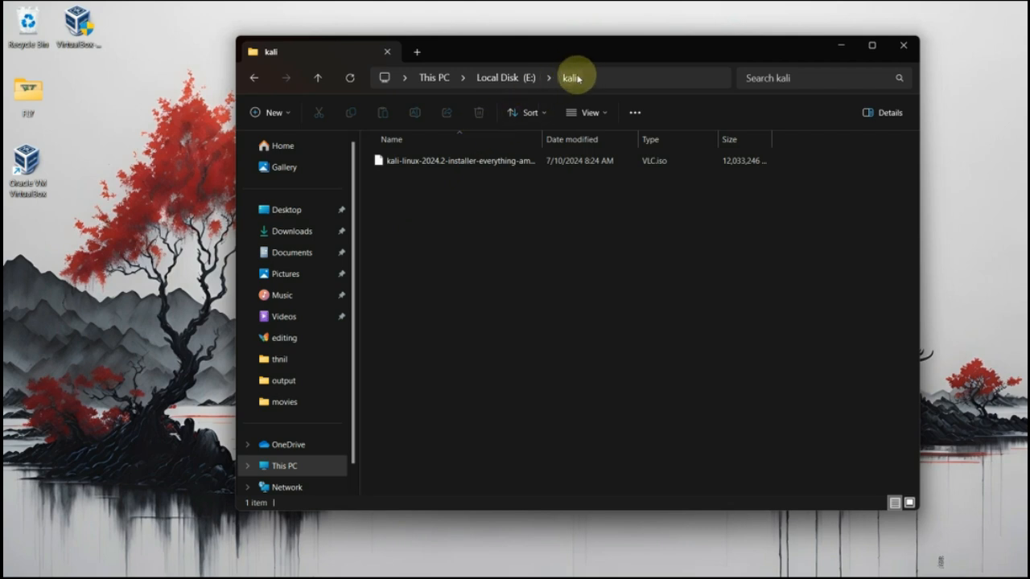
left_click(520, 272)
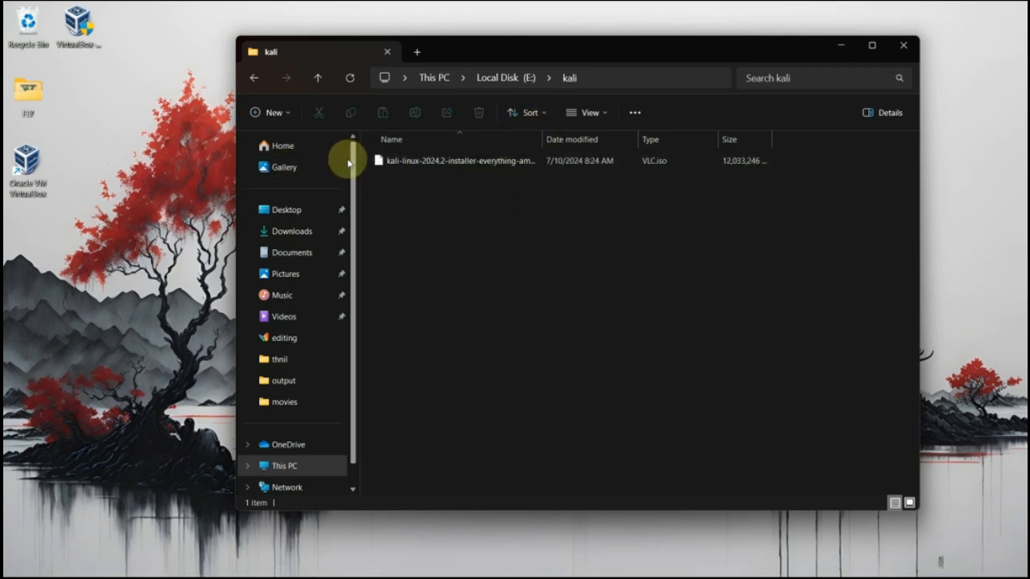
left_click(836, 50)
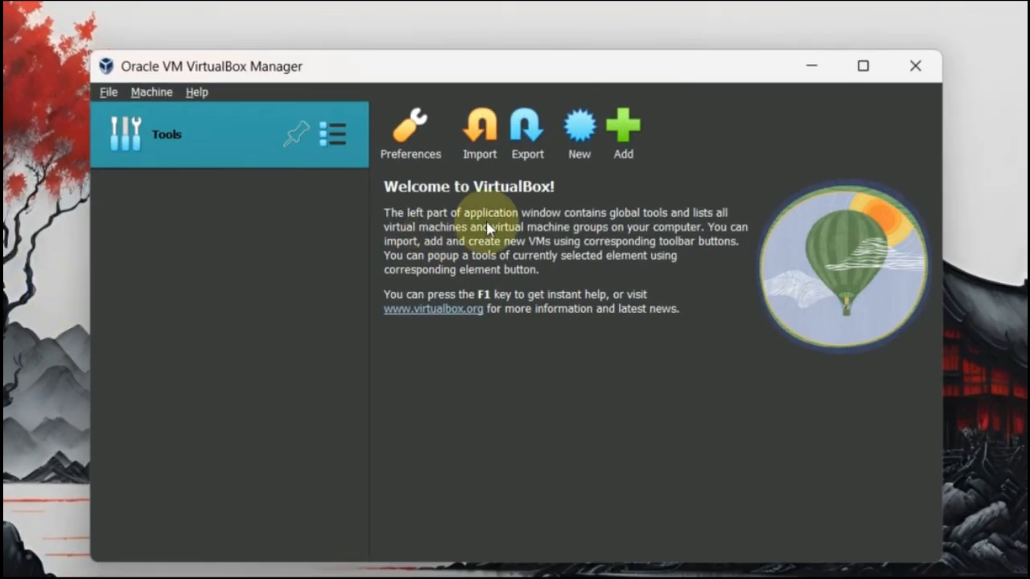
- Start a new virtual machine in Oracle VM VirtualBox Manager and name it kali
left_click(585, 122)
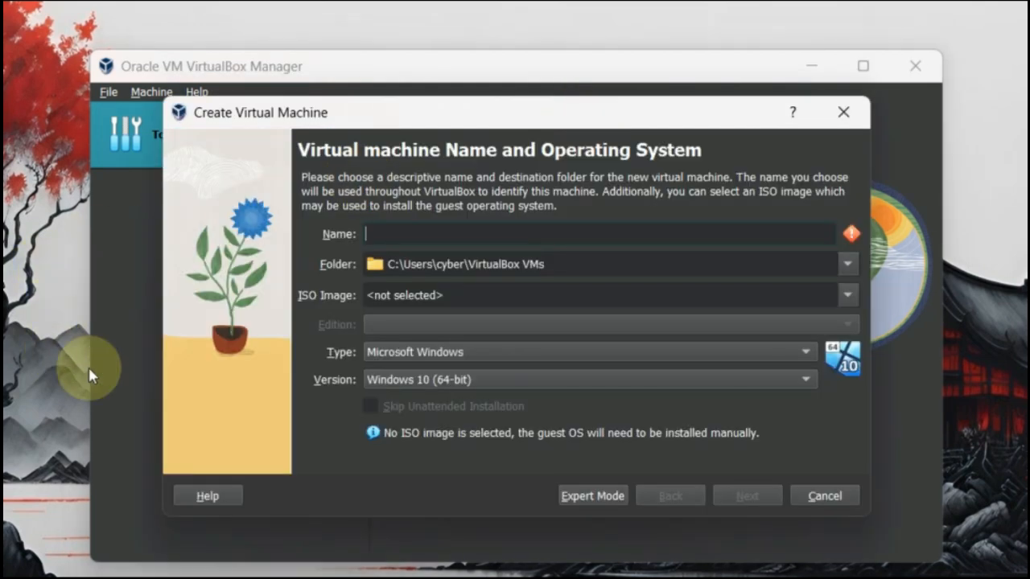
left_click(449, 237)
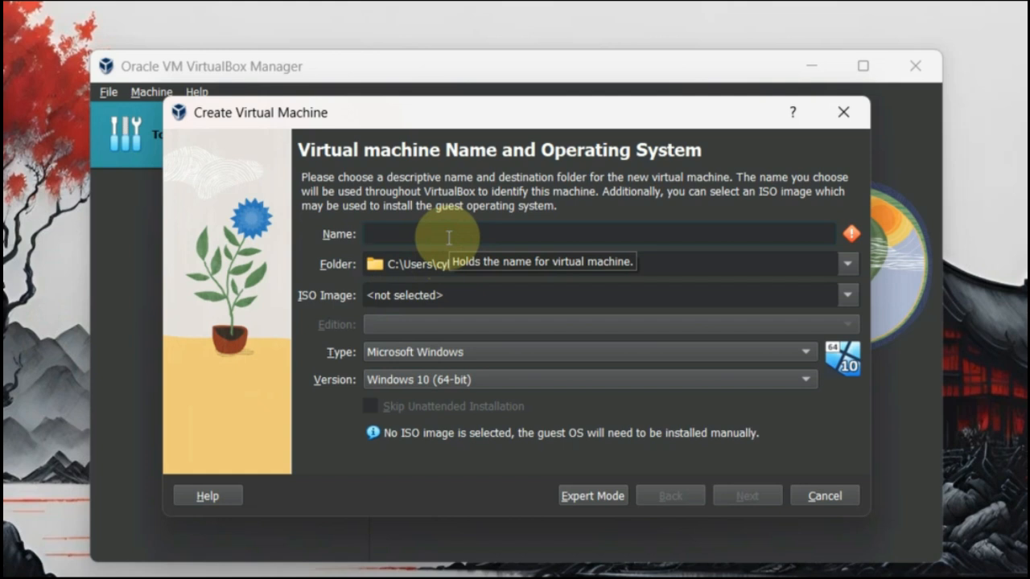
type("kali")
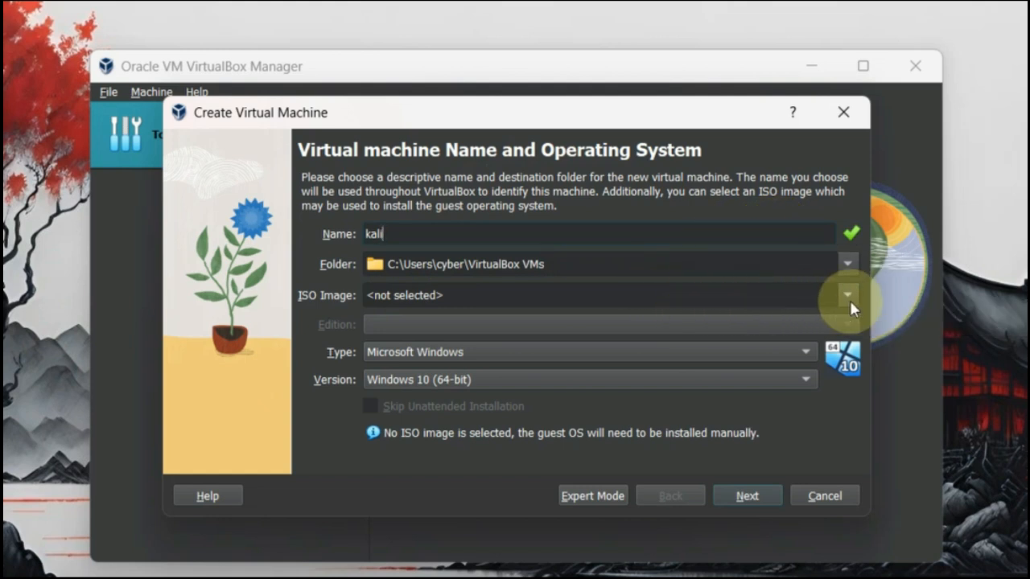
- Attach kali-linux-2024.2-installer-everything-amd64.iso from E:\kali as the new machine's ISO image and continue to the hardware settings
left_click(848, 296)
left_click(700, 327)
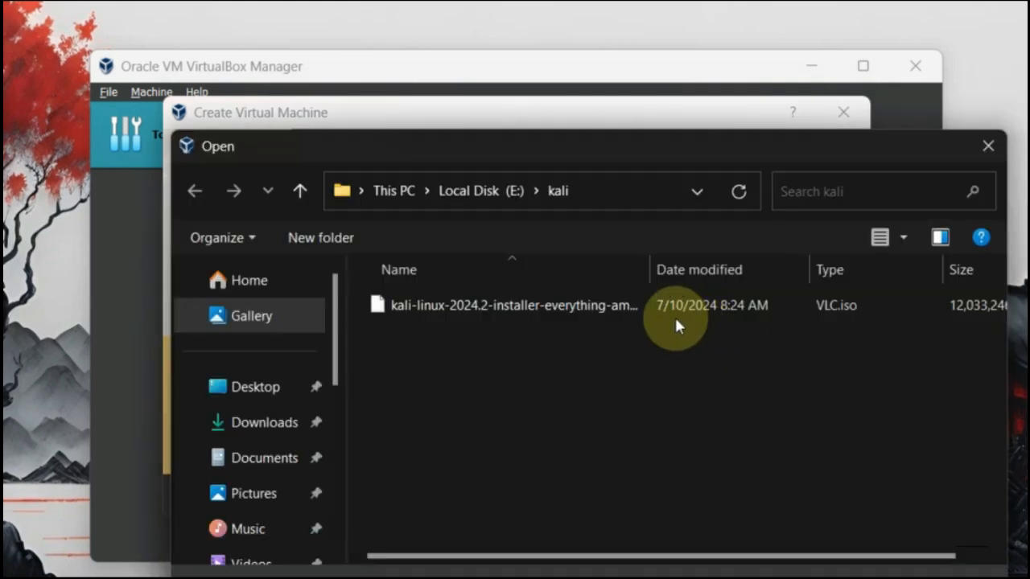
left_click(481, 307)
left_click(860, 578)
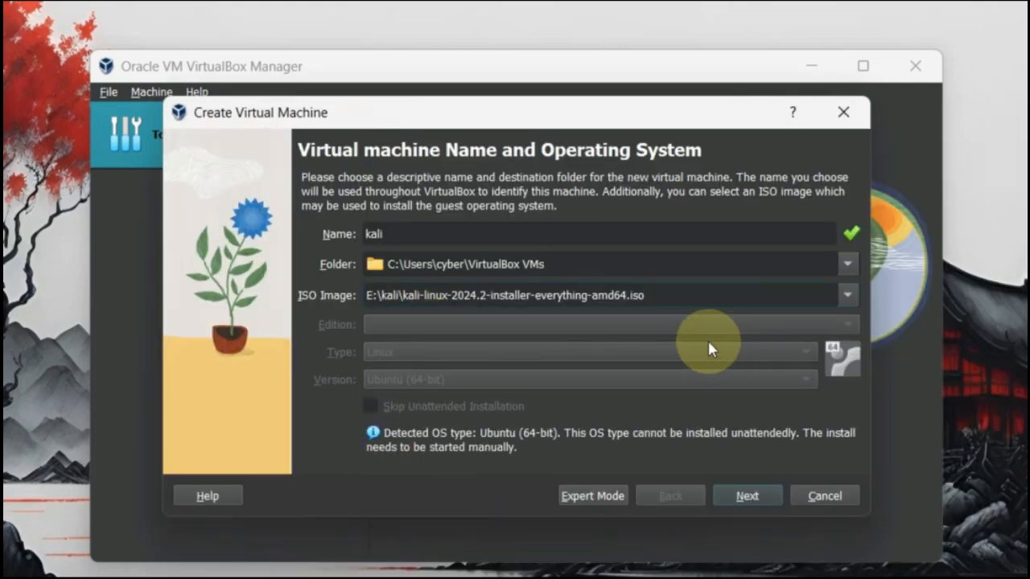
left_click(750, 491)
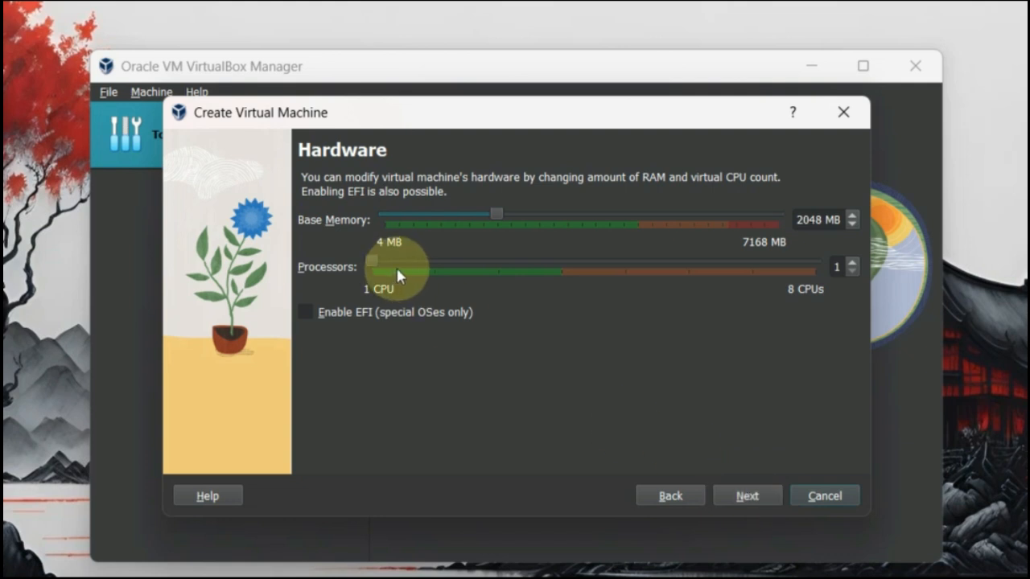
- Assign 3 processors to the virtual machine, keep 2048 MB of memory and a new 25 GB virtual hard disk, and finish creating it
left_click_drag(386, 268, 491, 268)
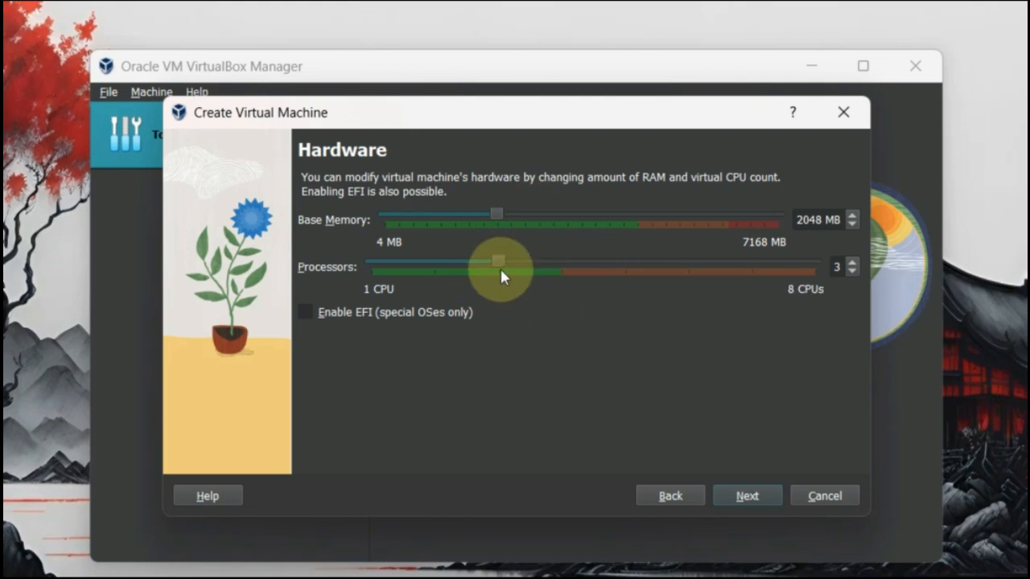
left_click(748, 495)
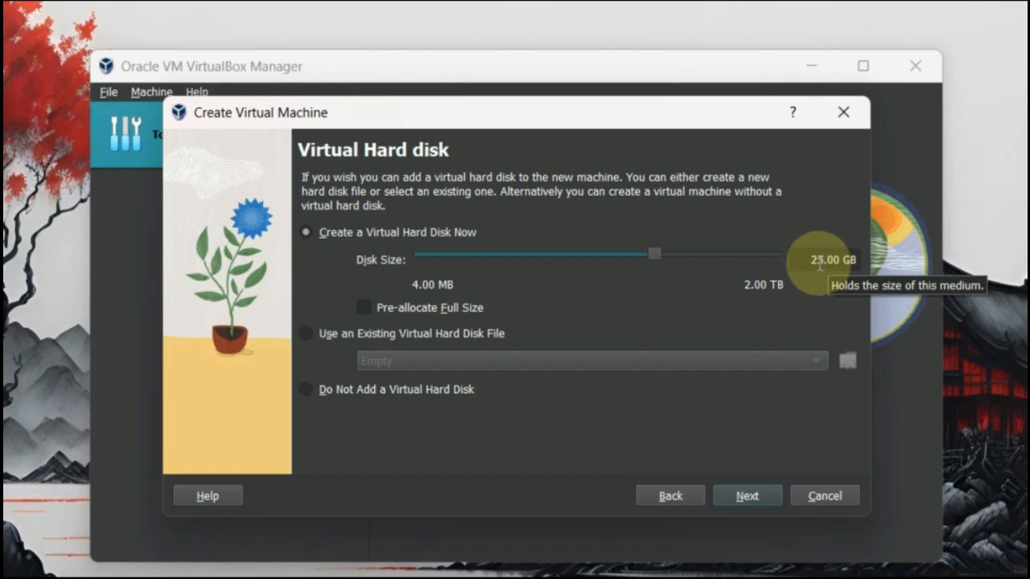
left_click(753, 492)
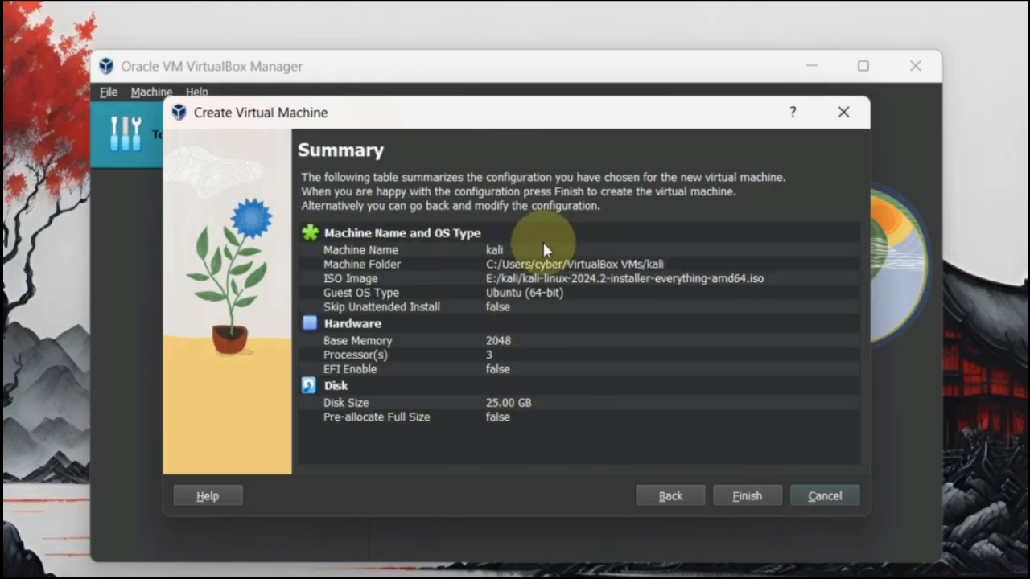
left_click(754, 498)
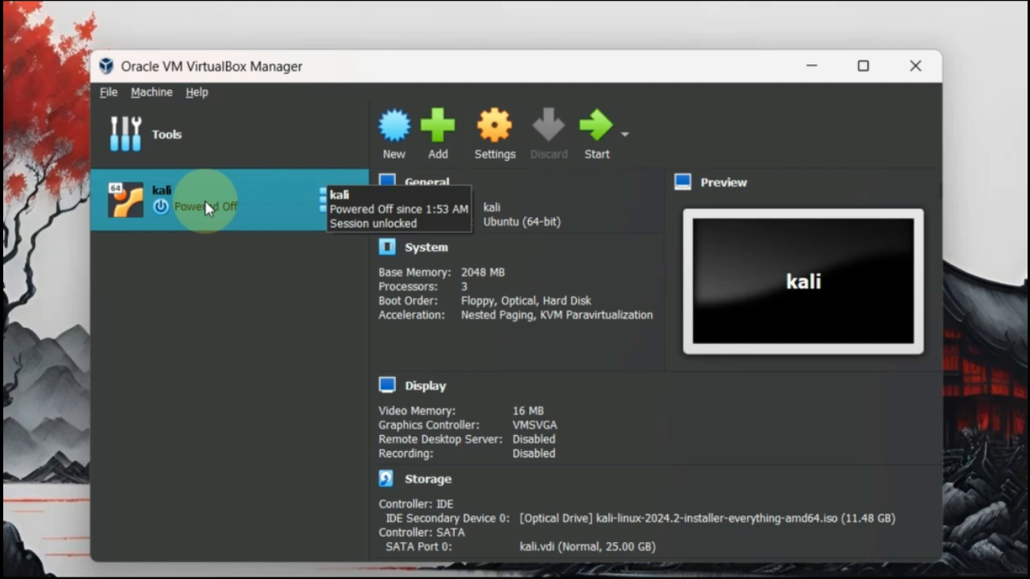
- Start the kali virtual machine and launch Graphical install from the Kali Linux installer menu
left_click(598, 129)
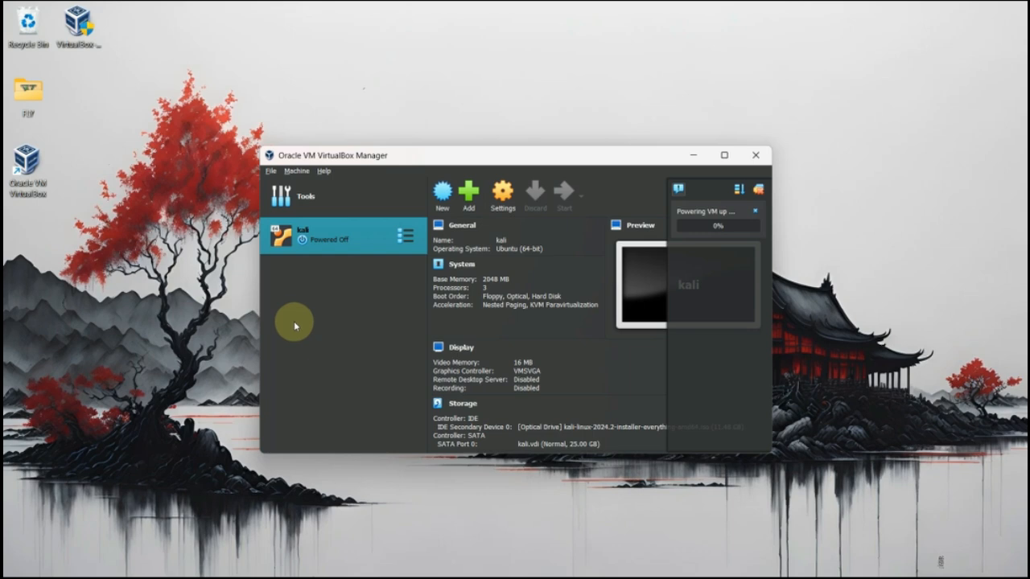
left_click(640, 136)
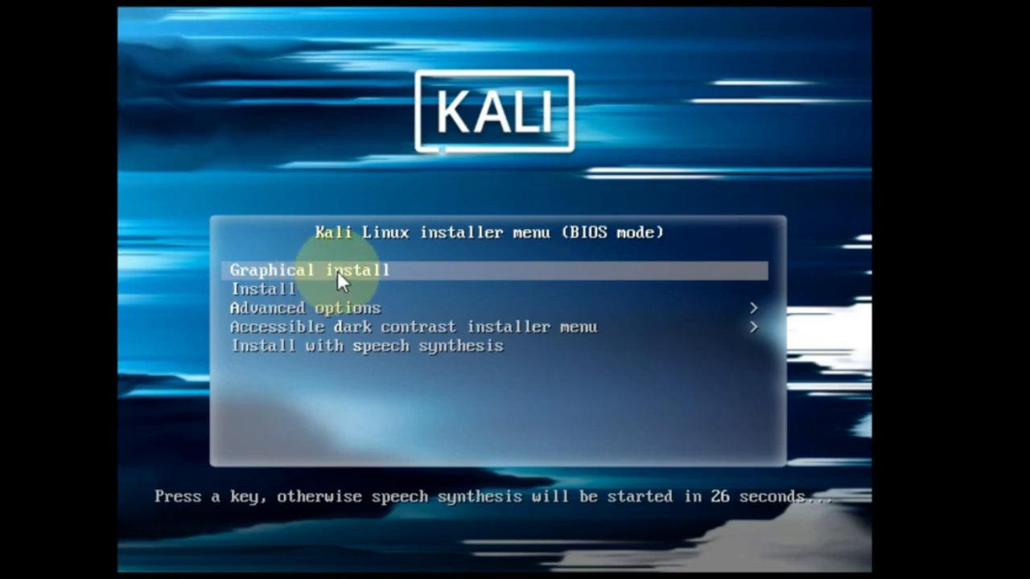
key("Down")
key("Up")
key("Down")
key("Up")
key("Down")
key("Up")
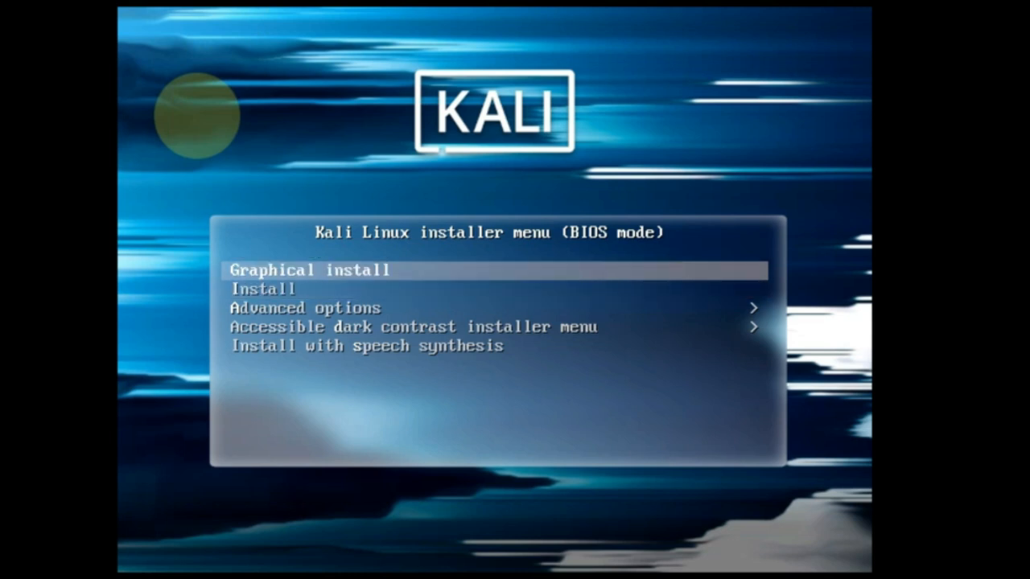
key("Down")
key("Up")
key("Return")
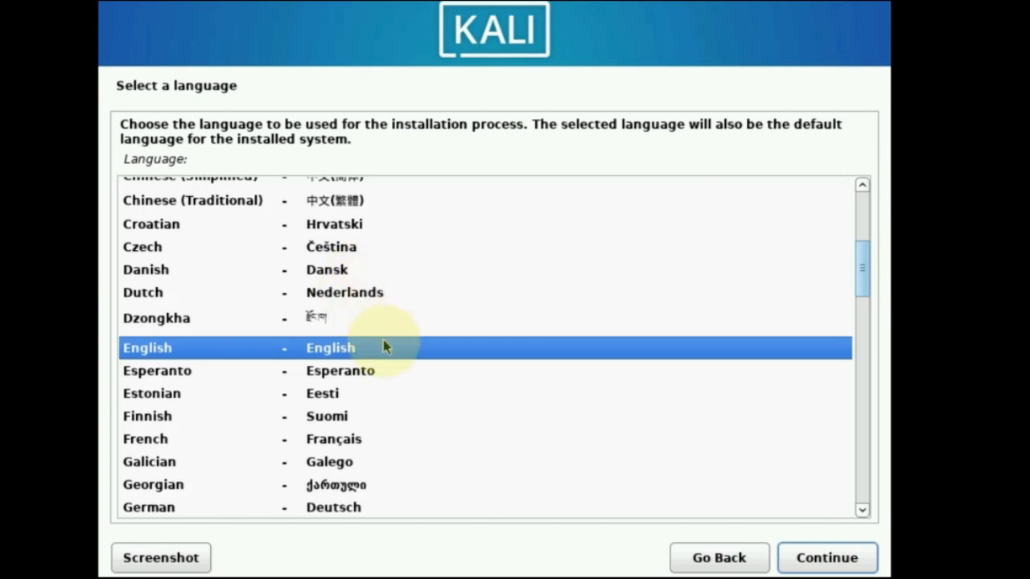
- Use English, the United States location and the American English keymap, and accept the hostname kali with a blank domain name
left_click(829, 556)
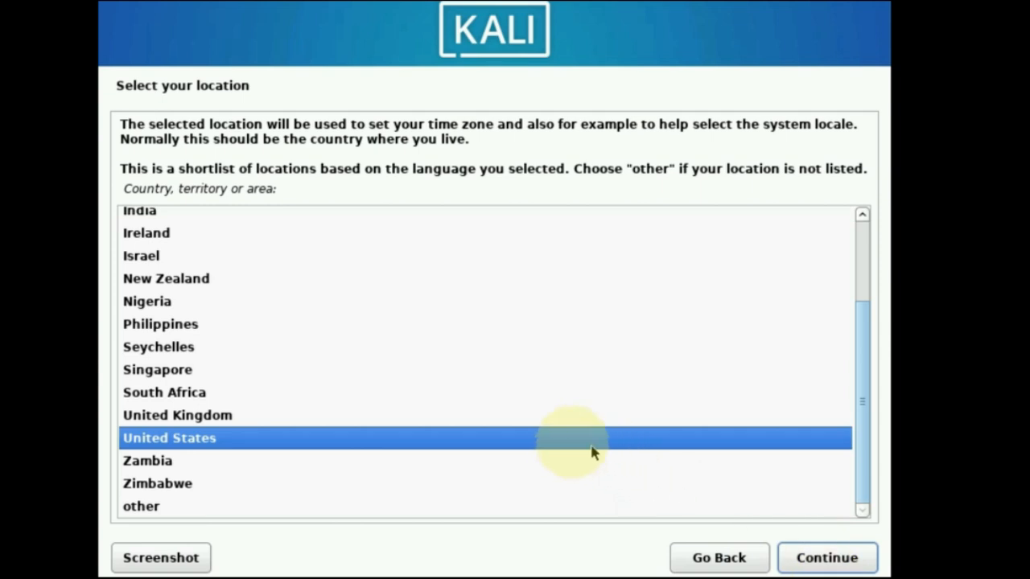
left_click(789, 566)
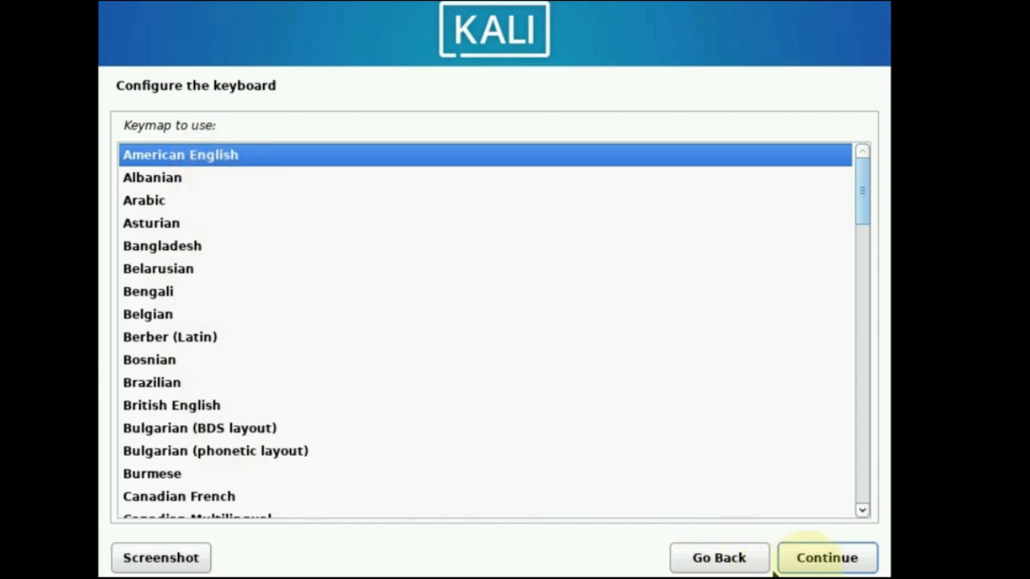
left_click(824, 562)
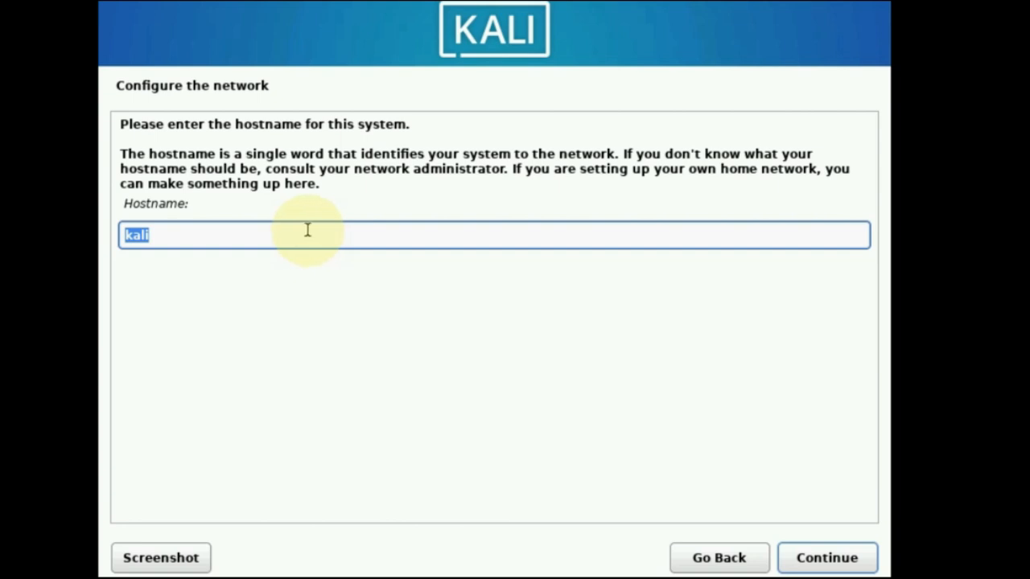
left_click(815, 568)
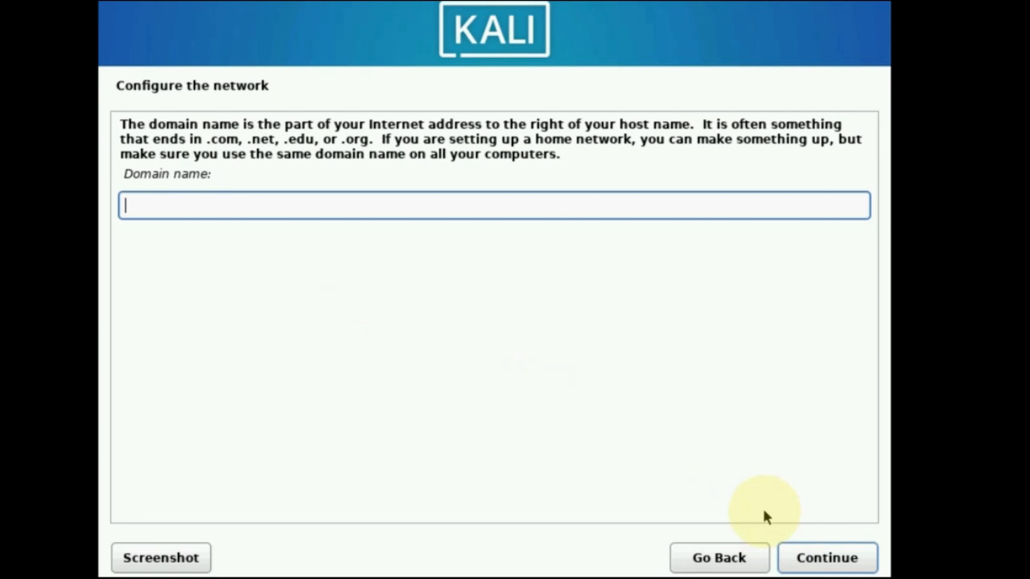
left_click(816, 564)
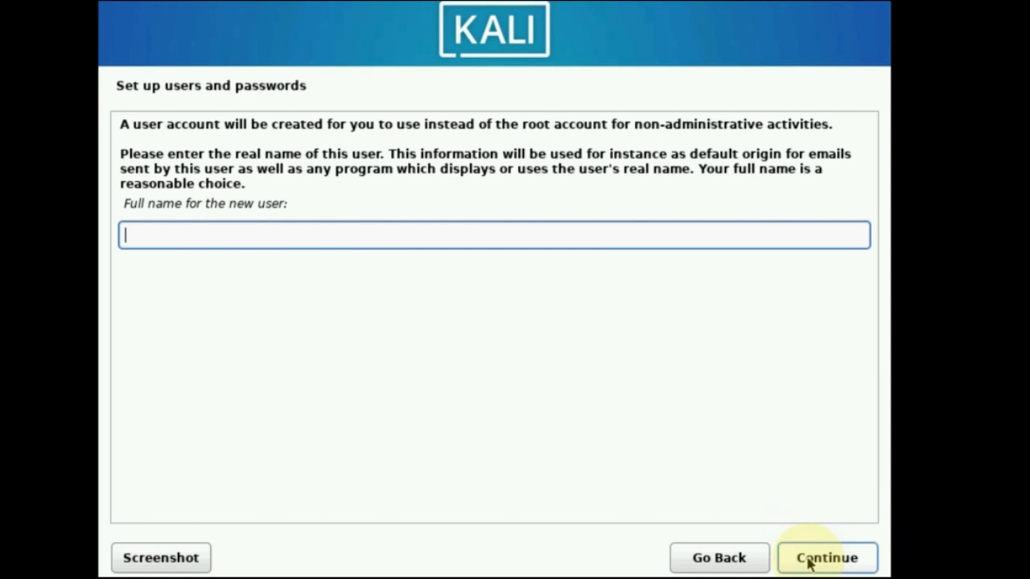
- Create the user account by entering its full name, accepting the suggested username and entering the password twice, and choose the Eastern time zone
type("ultra")
left_click(808, 564)
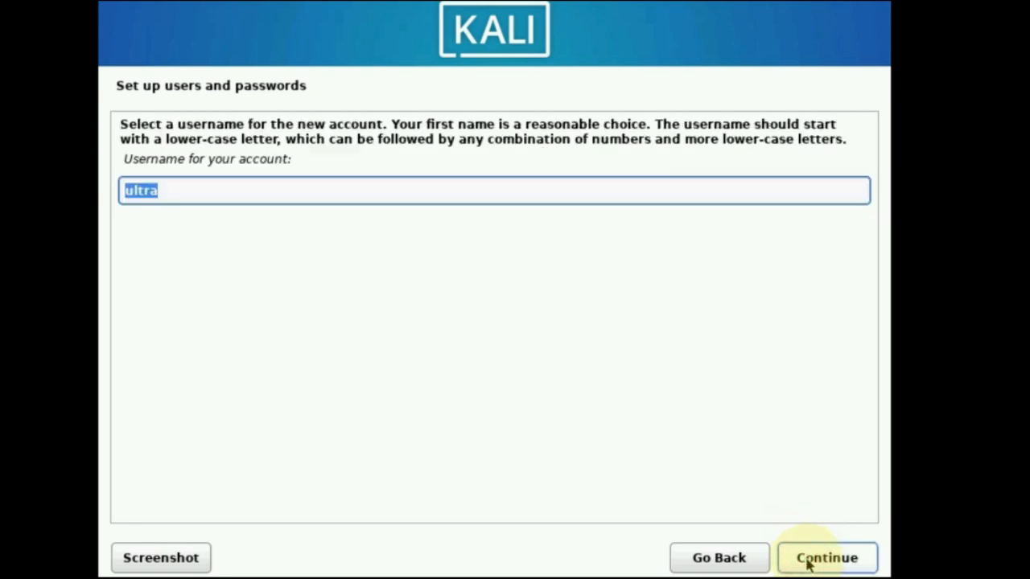
left_click(807, 563)
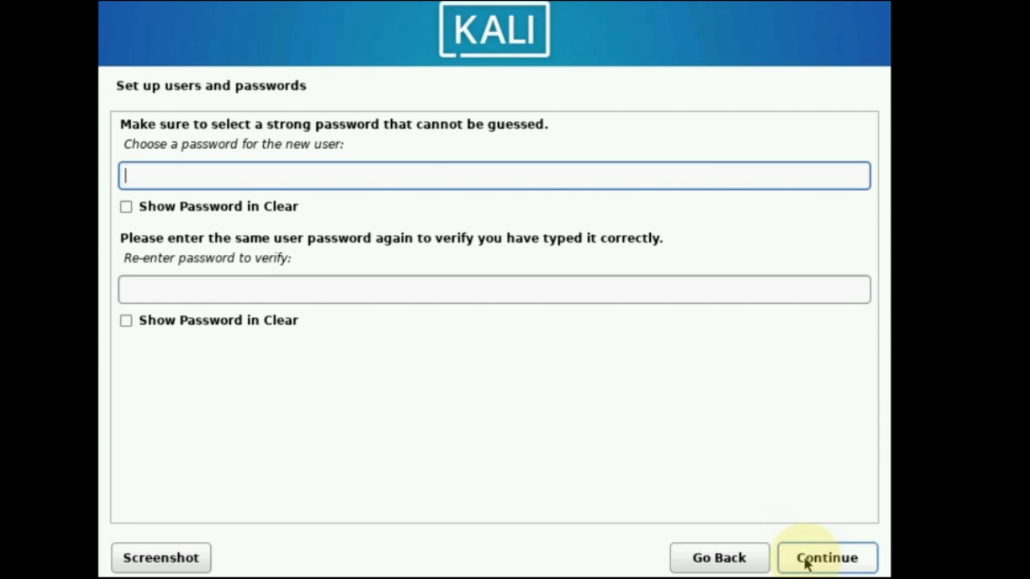
type("•••••")
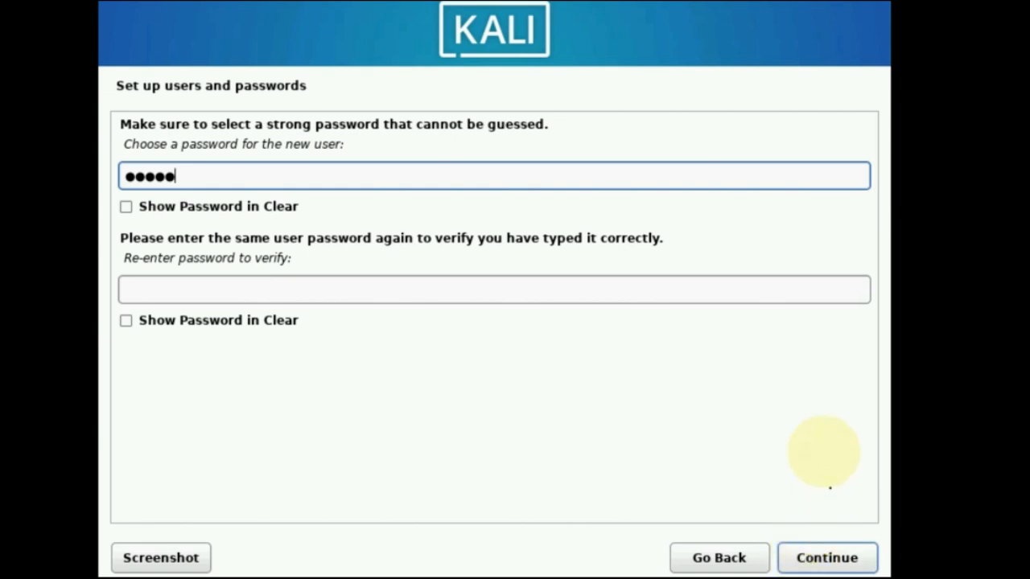
left_click(655, 289)
type("•••••")
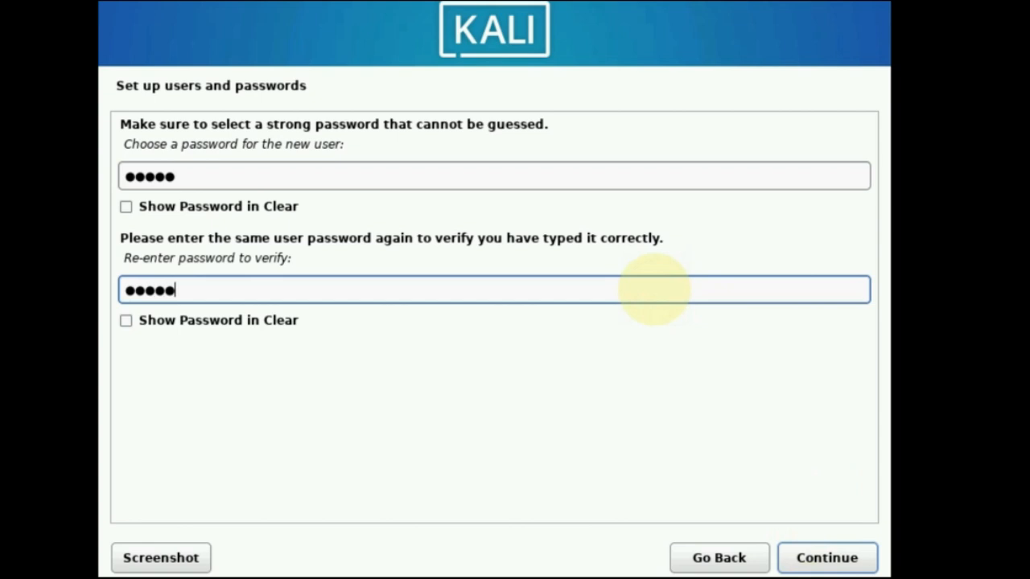
left_click(799, 562)
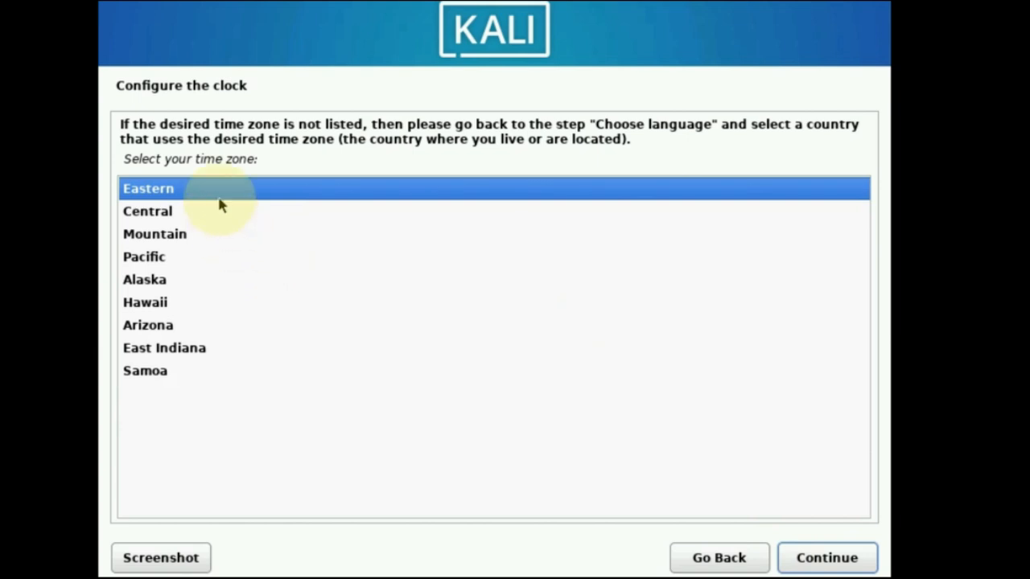
left_click(804, 561)
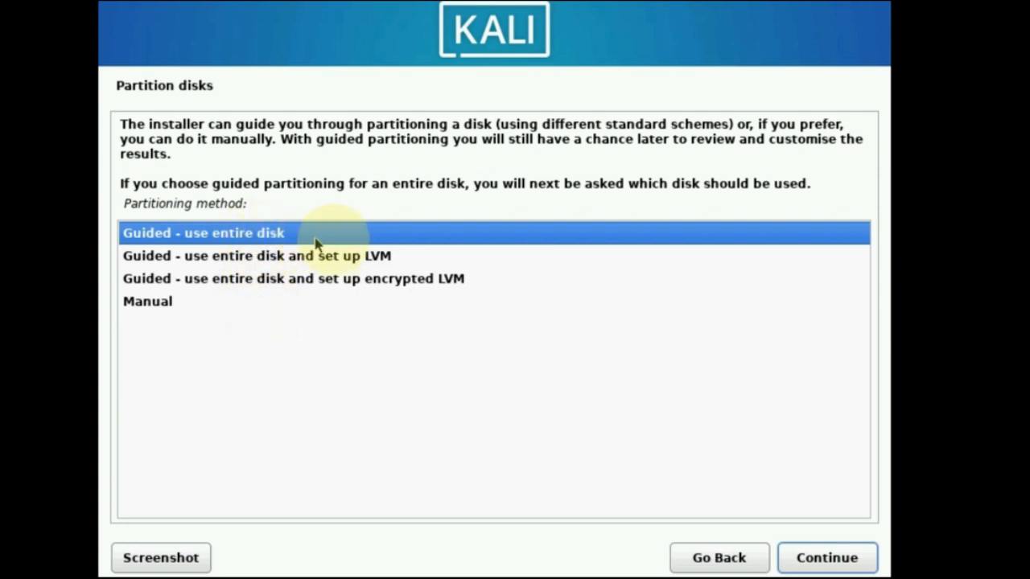
- Choose guided partitioning of the entire SCSI3 (sda) VBOX HARDDISK with all files in one partition
left_click(825, 553)
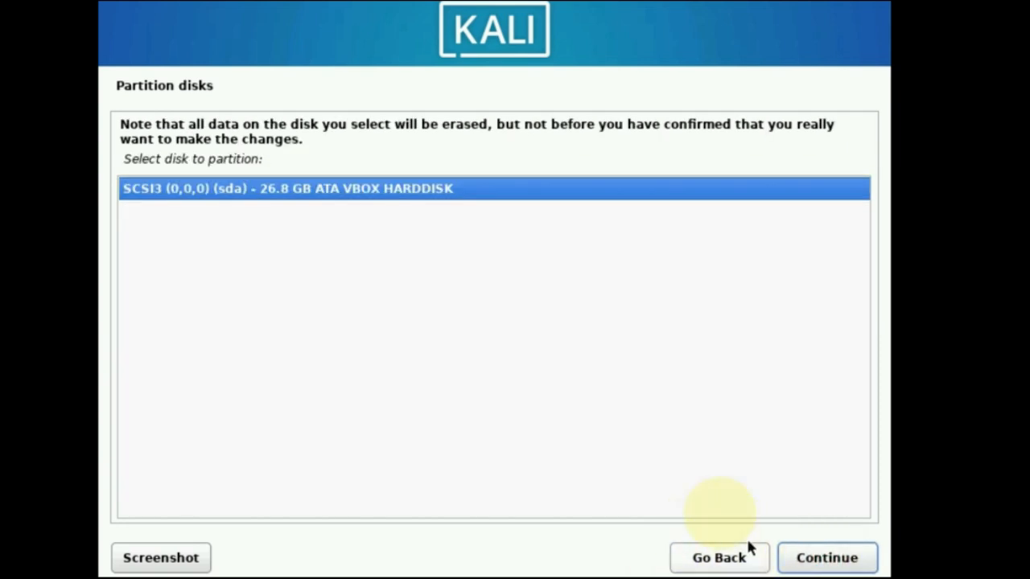
left_click(491, 197)
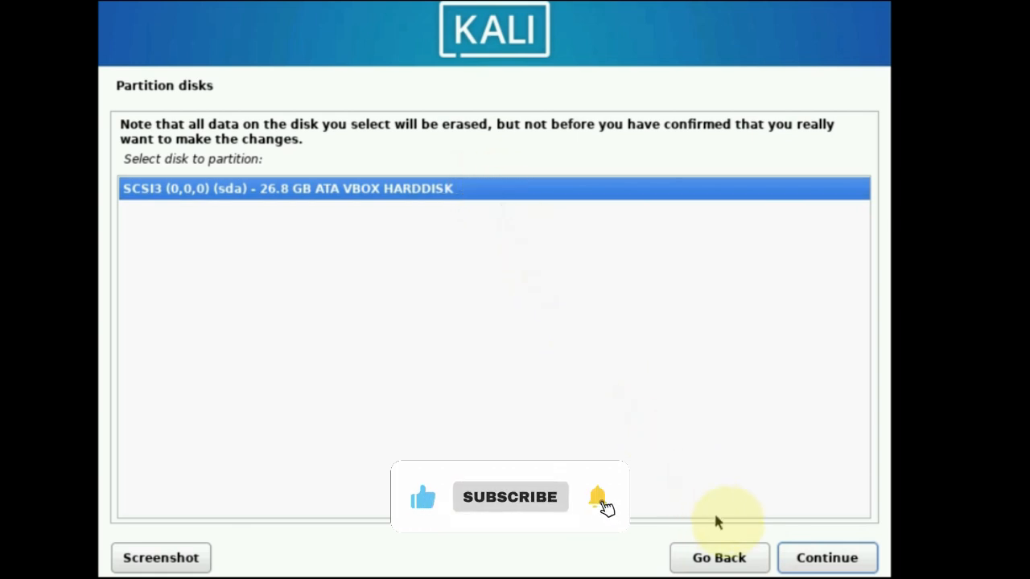
left_click(820, 567)
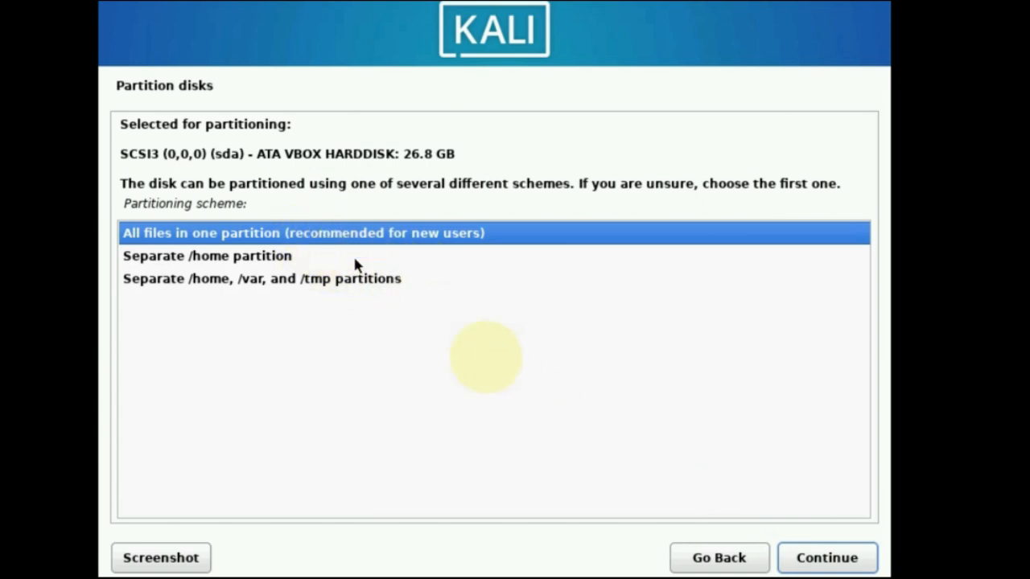
left_click(801, 561)
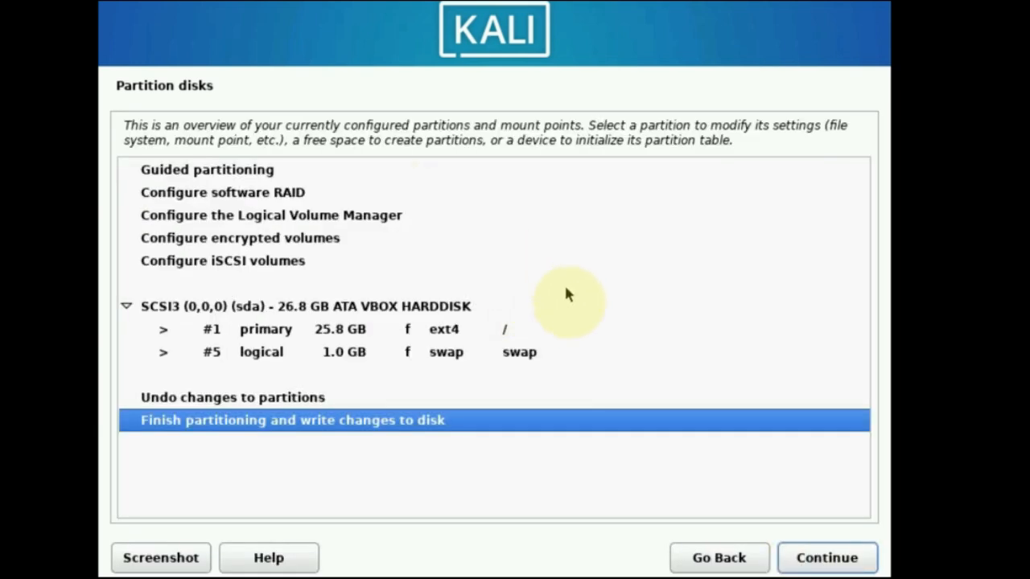
- Finish partitioning and confirm with Yes that the changes are written to the disk
left_click(807, 559)
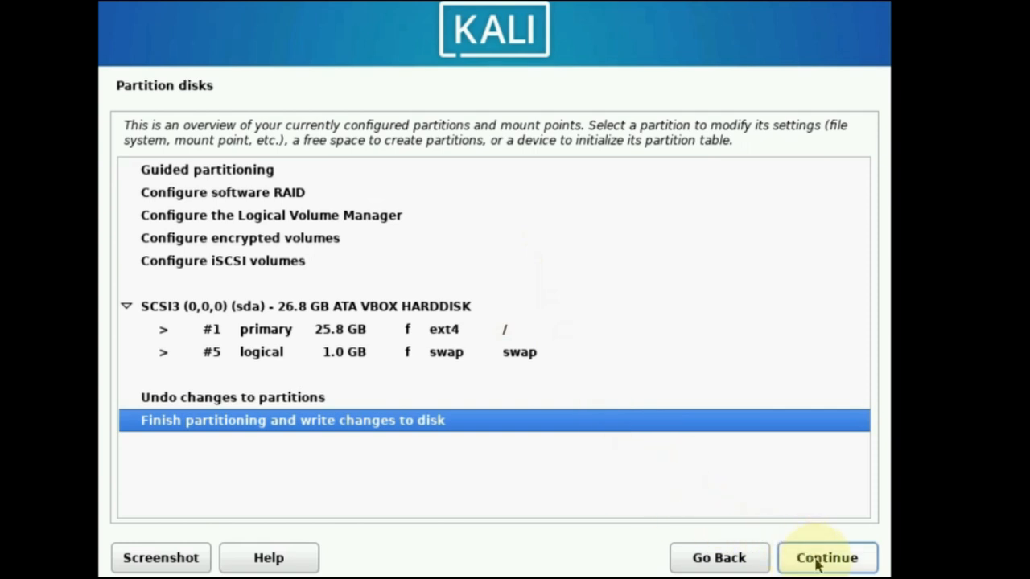
left_click(181, 320)
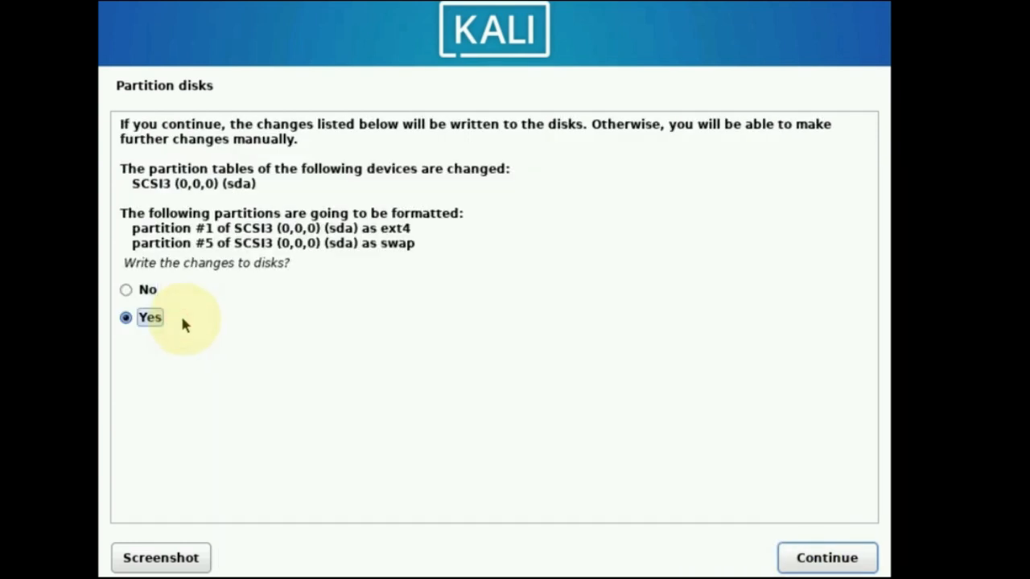
left_click(805, 561)
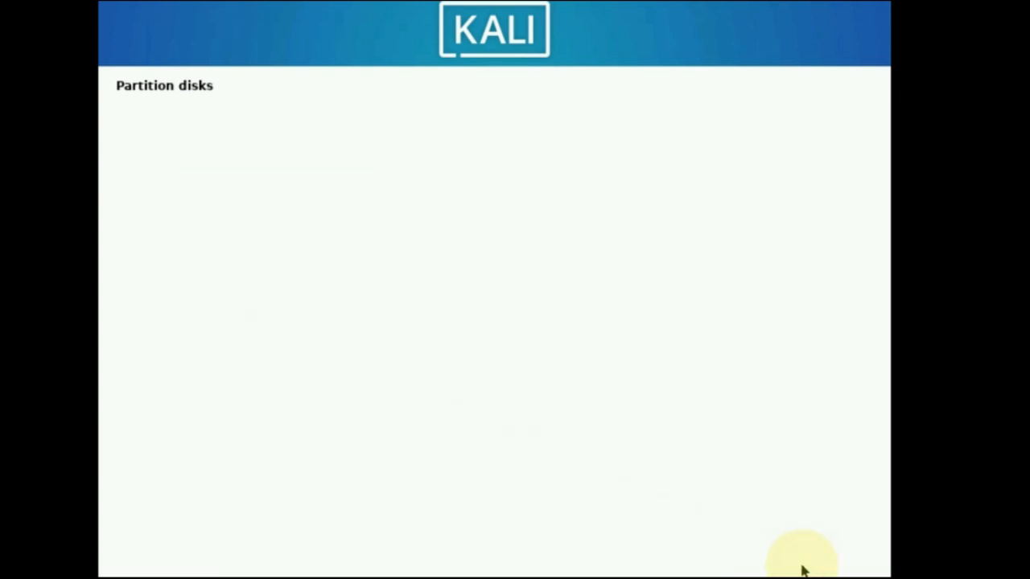